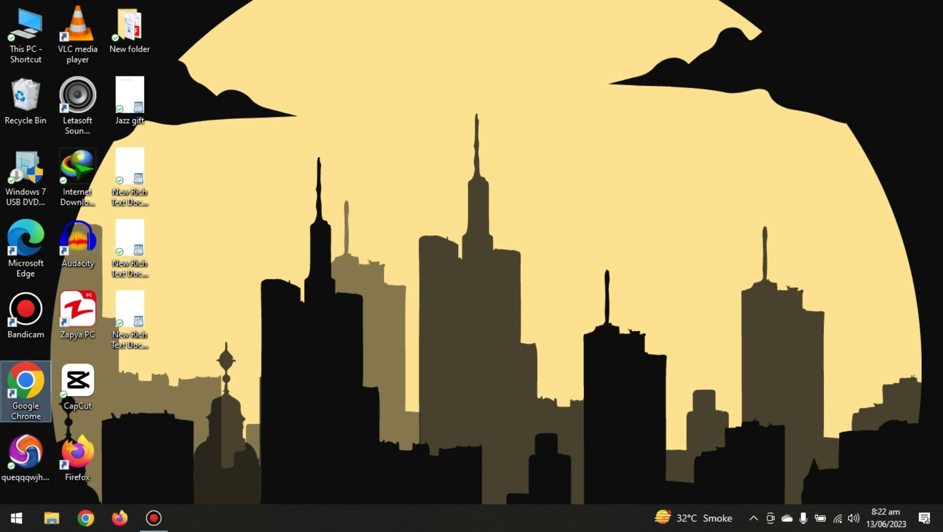
Open Google Chrome and go to wepik.com/ai
key("Return")
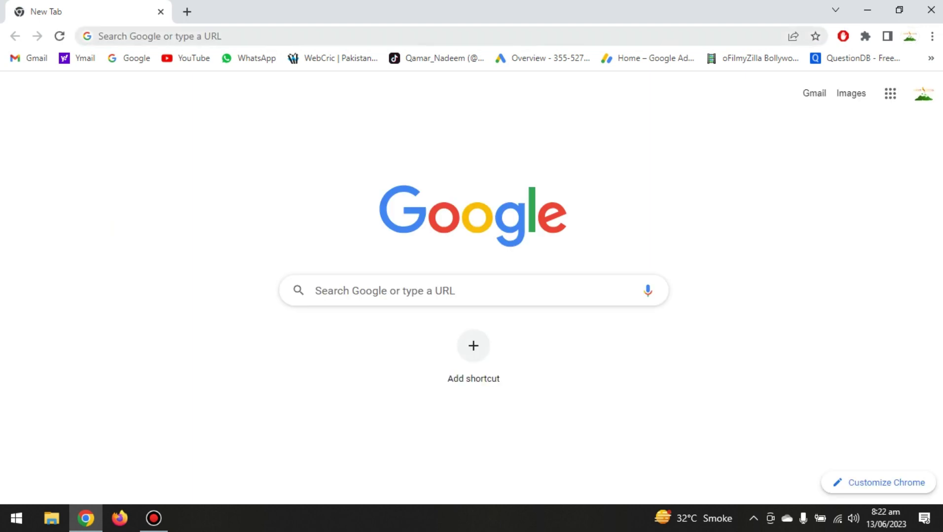
key("ctrl+l")
type("wepik.com/ai")
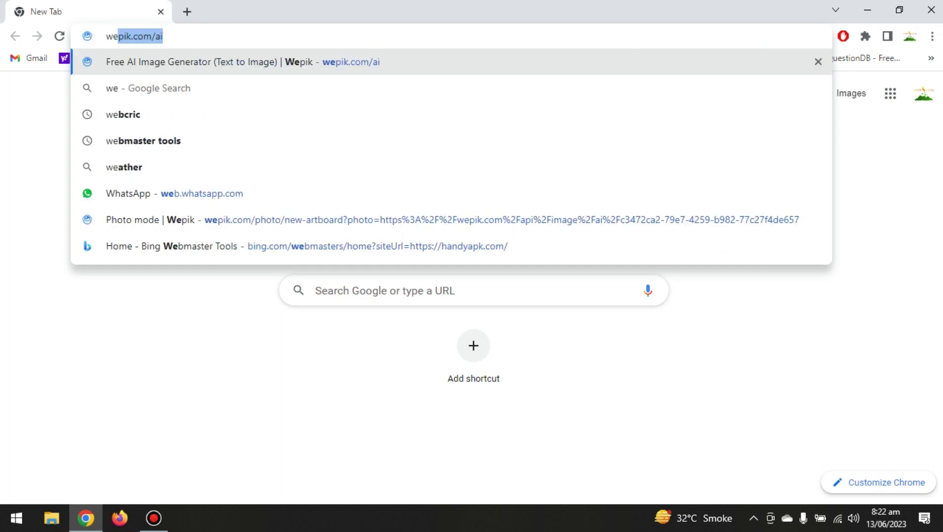
key("Return")
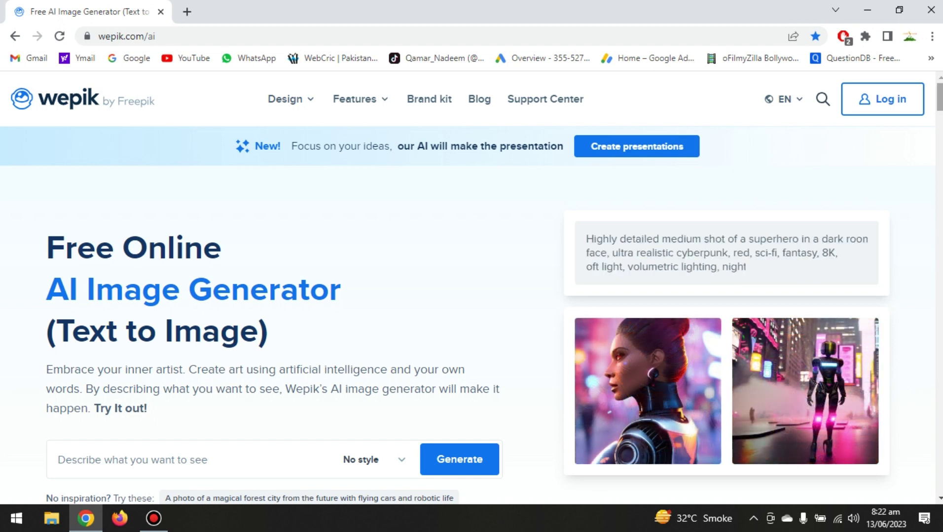
Log in to Wepik with the remembered Google account
scroll(472, 316, "down", 5)
scroll(471, 316, "up", 5)
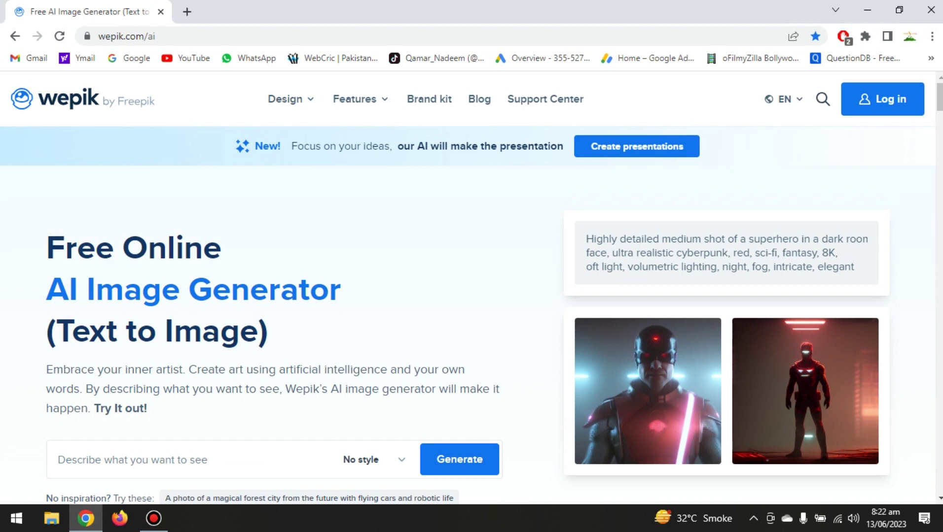
left_click(882, 99)
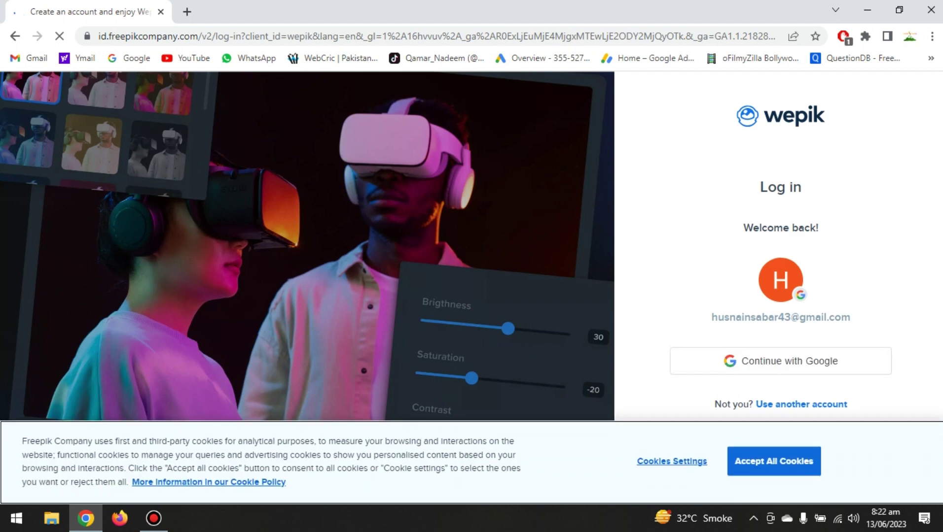
left_click(780, 361)
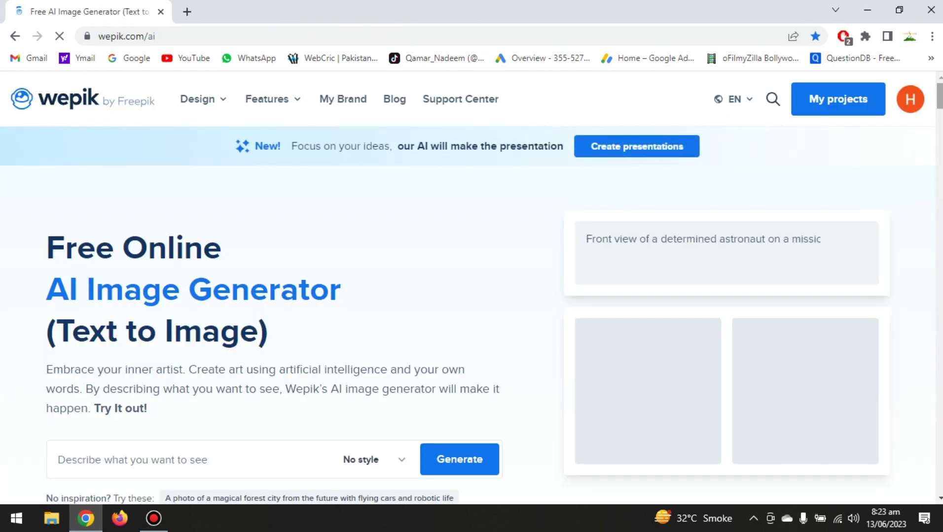
Enter "a alone man in a street" as the description for the AI image generator
scroll(469, 296, "down", 3)
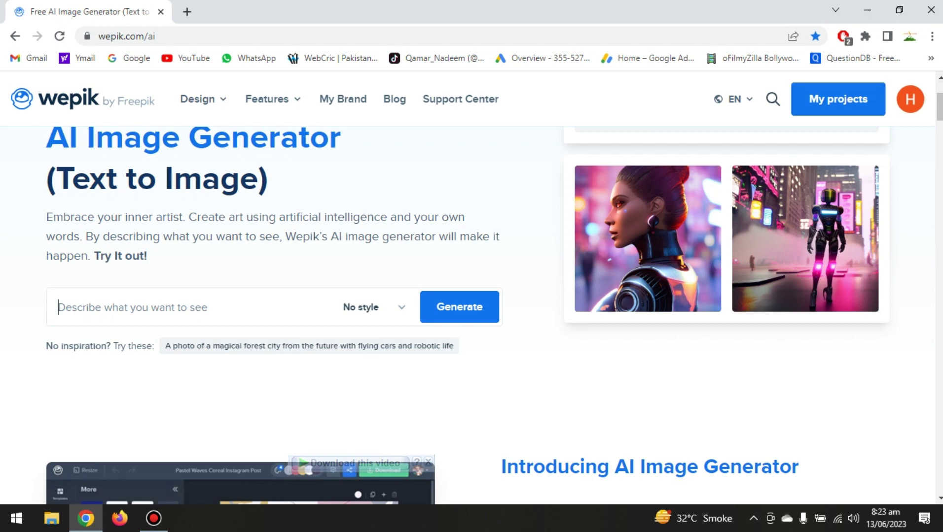
type("a")
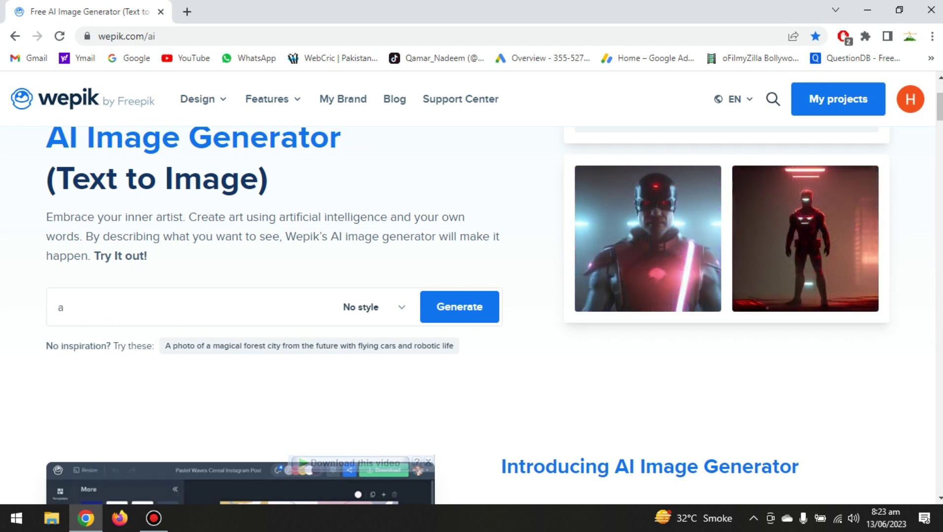
type(" a")
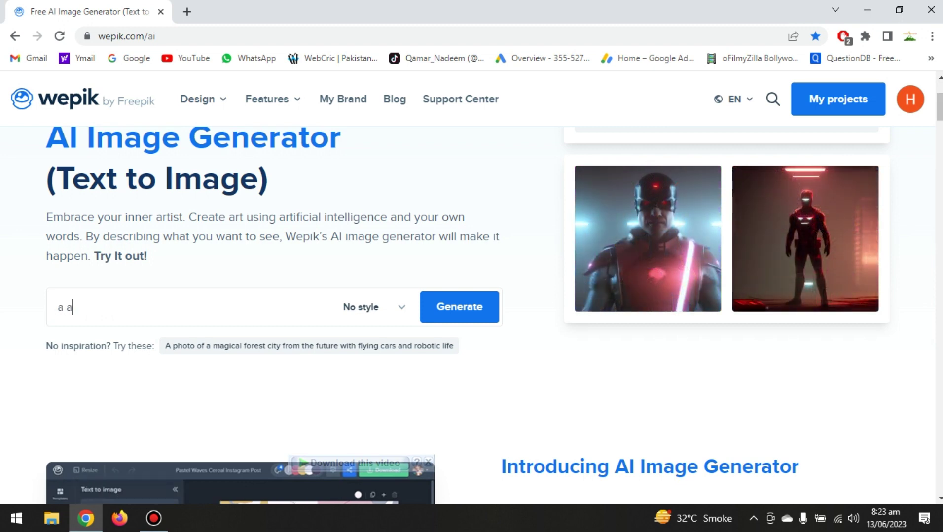
type("lon")
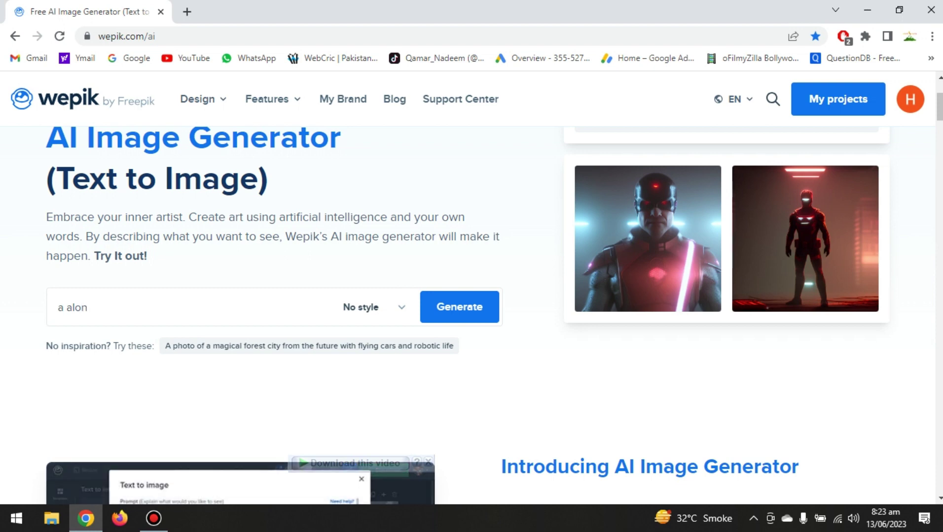
type("e man in ")
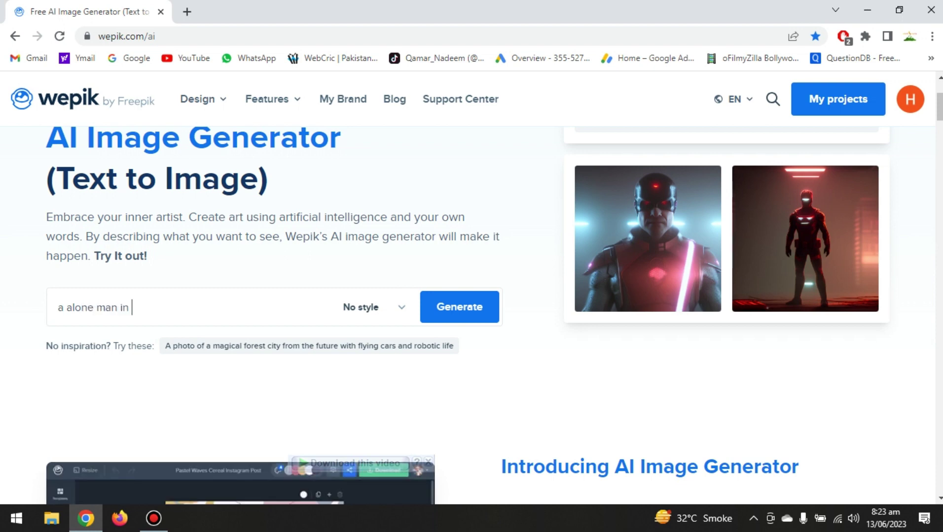
type("a s")
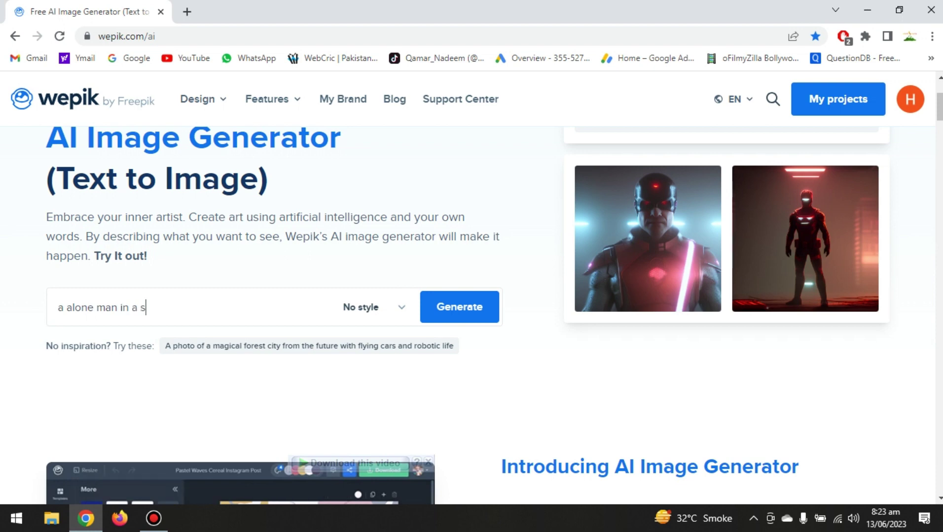
type("r")
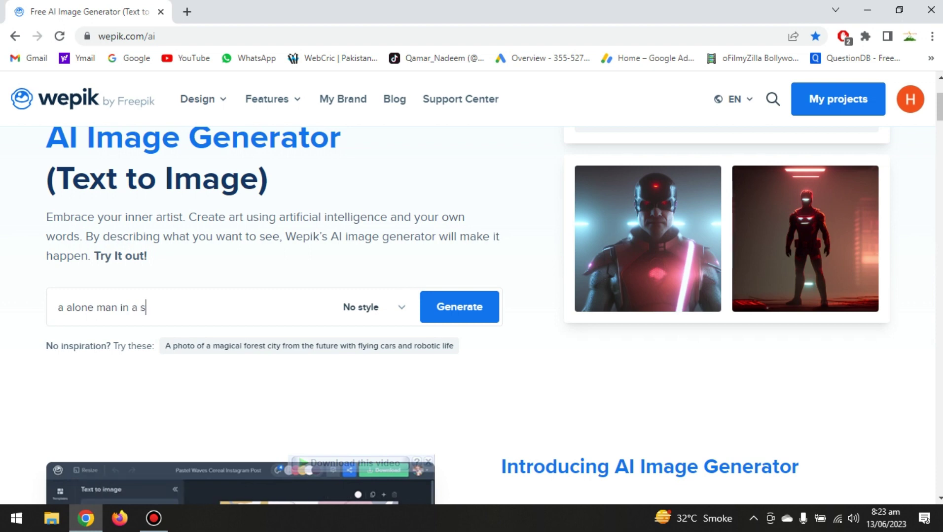
key("BackSpace")
type("tree")
type("t")
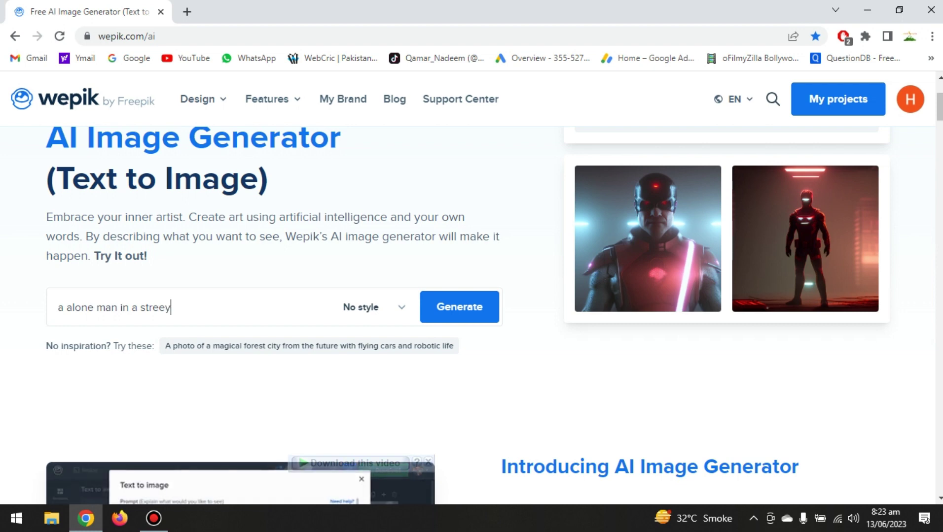
key("BackSpace")
type("t")
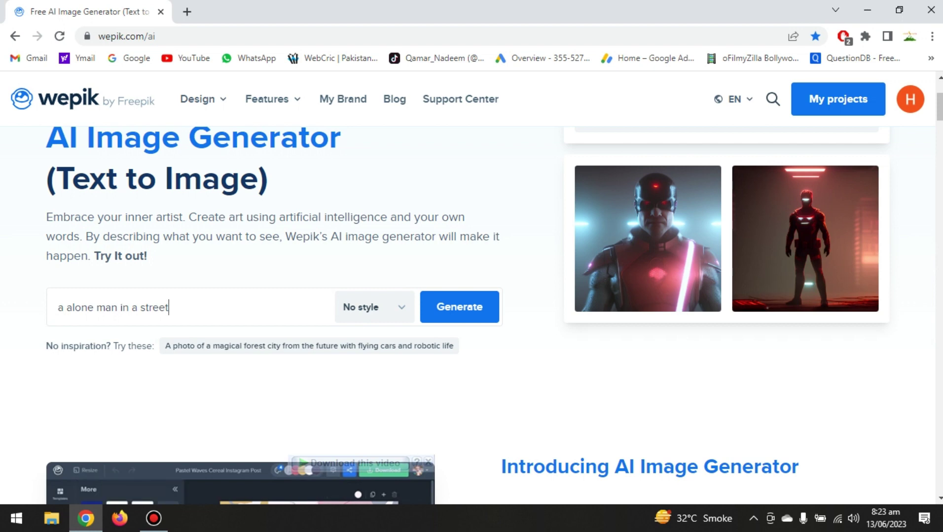
Choose the Photo style and generate the images from the prompt
left_click(374, 308)
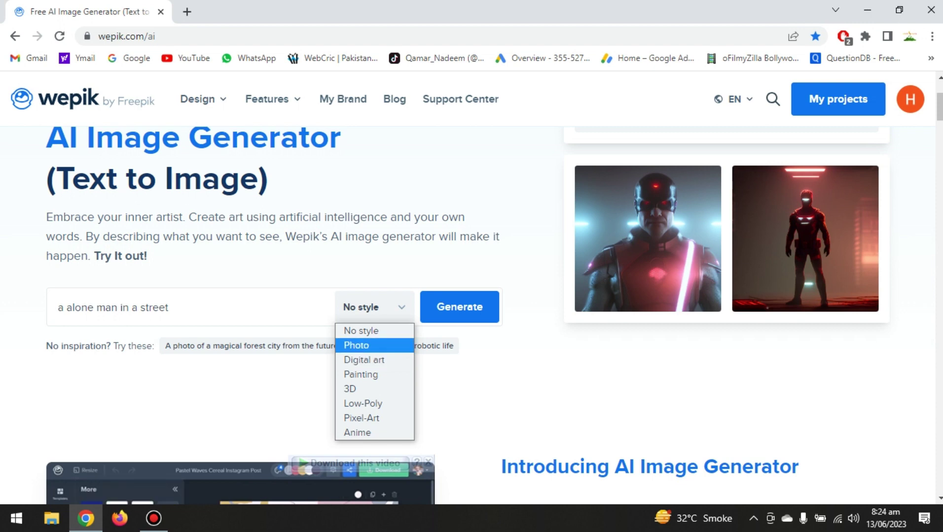
key("Return")
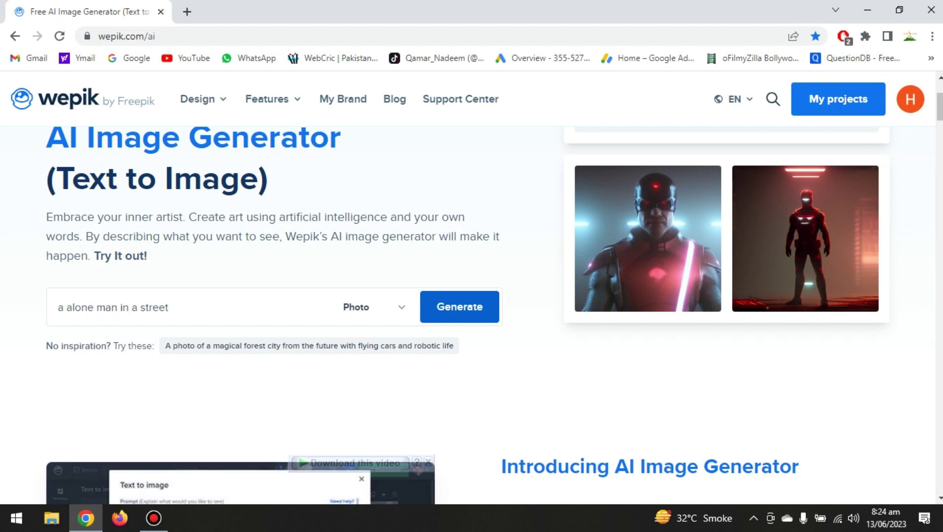
left_click(459, 307)
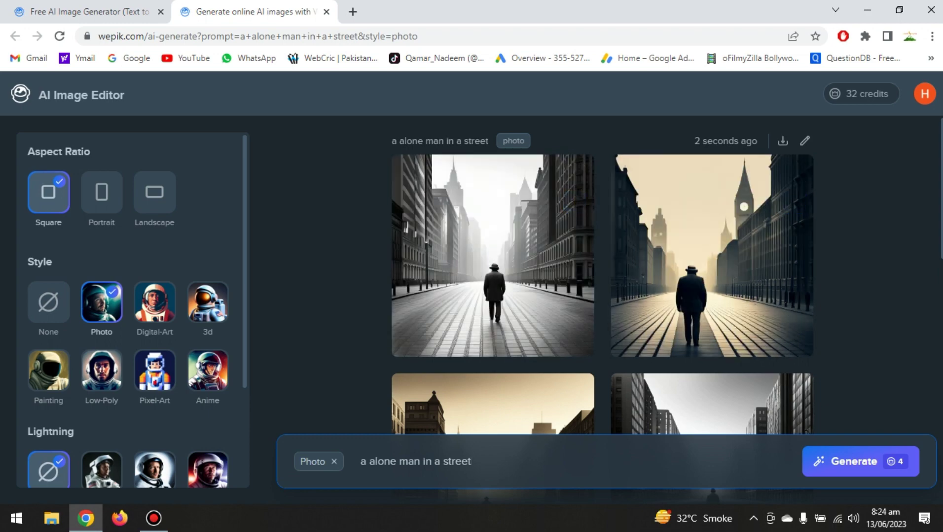
Open the last generated image, the man walking between hanging street banners, for online editing
scroll(602, 296, "down", 10)
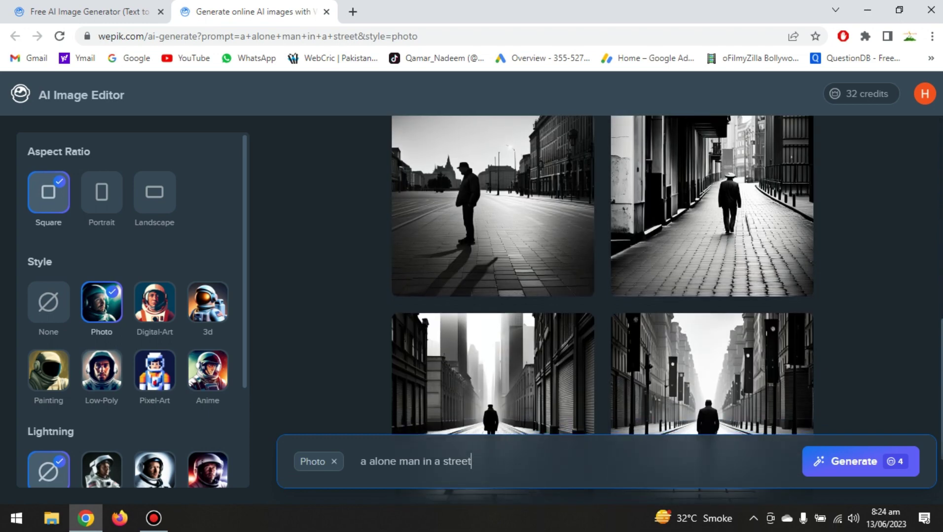
scroll(601, 296, "down", 3)
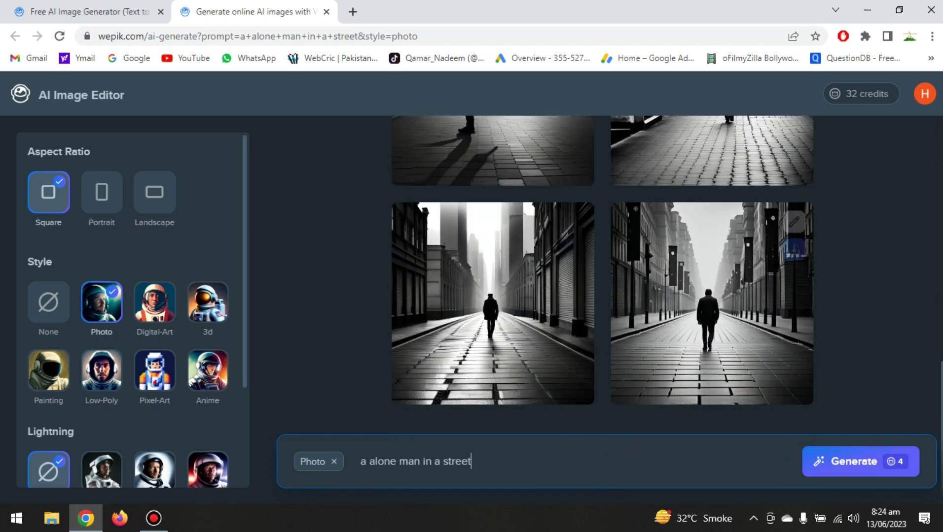
mouse_move(574, 250)
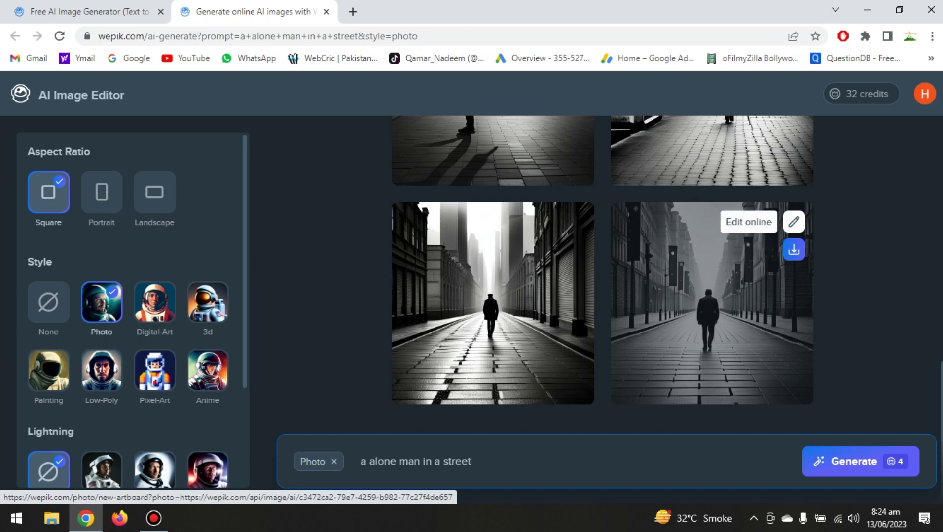
left_click(793, 222)
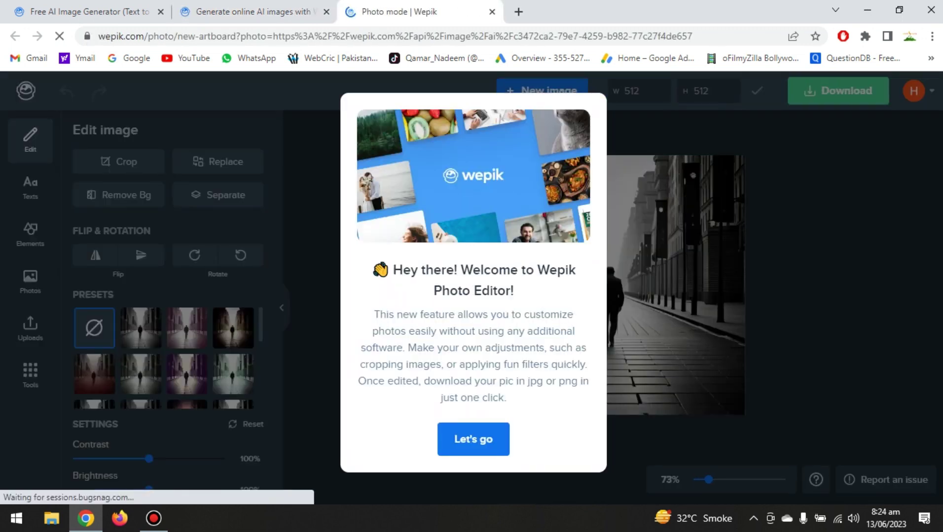
Dismiss the photo editor's welcome message and close its introductory tour at the Settings tip
left_click(473, 440)
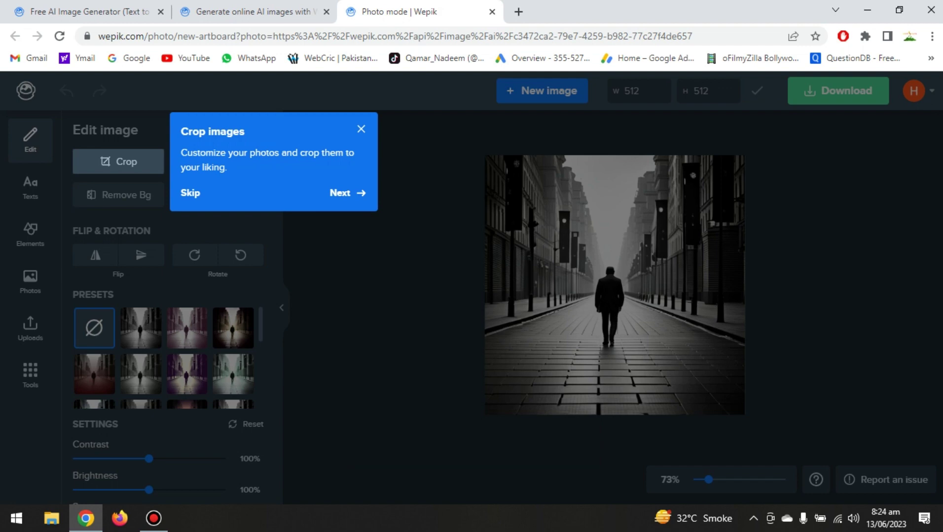
left_click(346, 193)
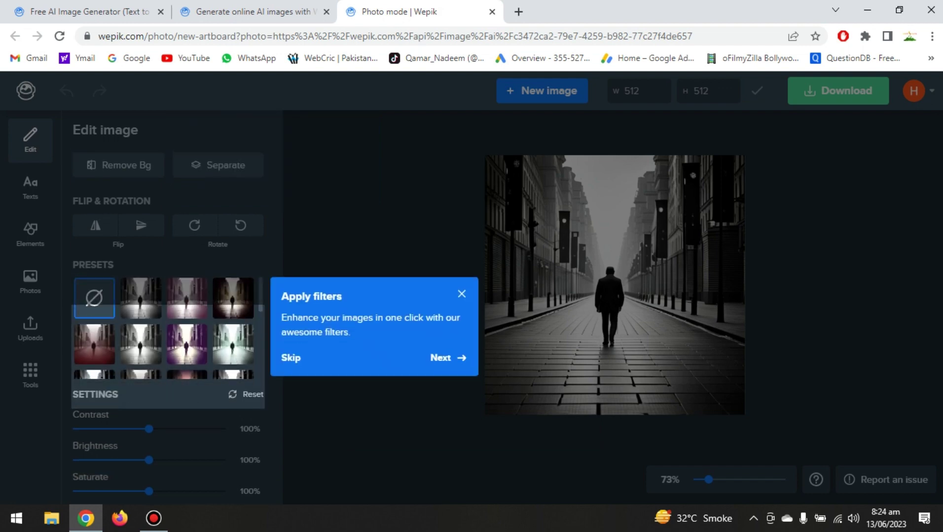
left_click(447, 358)
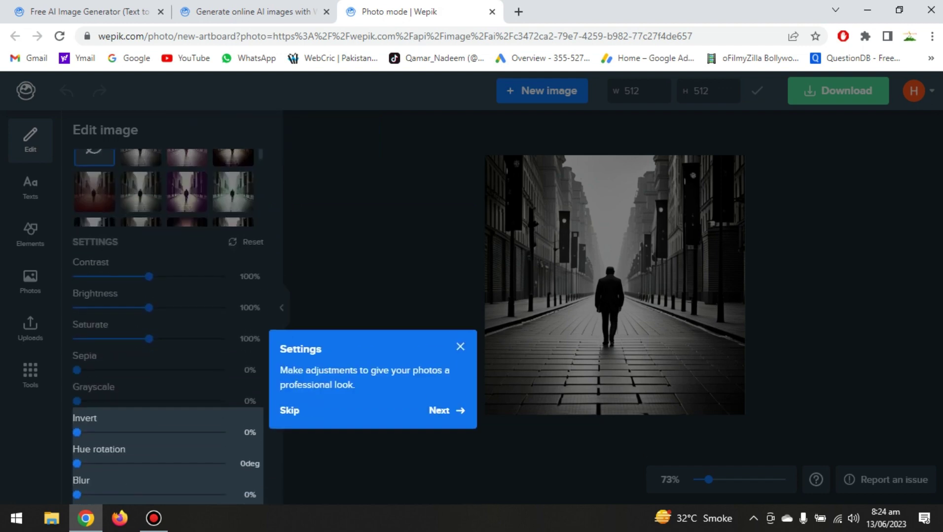
left_click(460, 347)
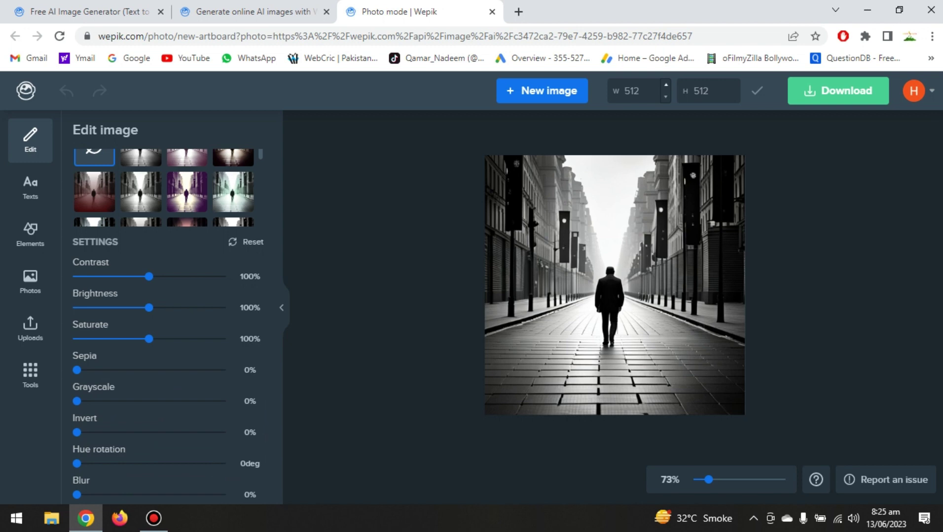
left_click(665, 86)
key("BackSpace")
key("BackSpace")
type("29")
key("BackSpace")
key("BackSpace")
type("49")
key("BackSpace")
key("BackSpace")
type("59")
key("BackSpace")
key("BackSpace")
type("90")
left_click(665, 84)
key("BackSpace")
key("BackSpace")
type("40")
key("BackSpace")
key("BackSpace")
type("55")
key("BackSpace")
key("BackSpace")
type("75")
key("BackSpace")
key("BackSpace")
type("85")
key("BackSpace")
key("BackSpace")
type("95")
key("BackSpace")
key("BackSpace")
key("BackSpace")
type("705")
key("BackSpace")
key("BackSpace")
type("15")
key("BackSpace")
key("BackSpace")
type("25")
key("BackSpace")
key("BackSpace")
type("35")
key("BackSpace")
key("BackSpace")
type("45")
Set the image width to 1280 px with the height following at 1280 px
left_click(666, 85)
key("ctrl+a")
type("128")
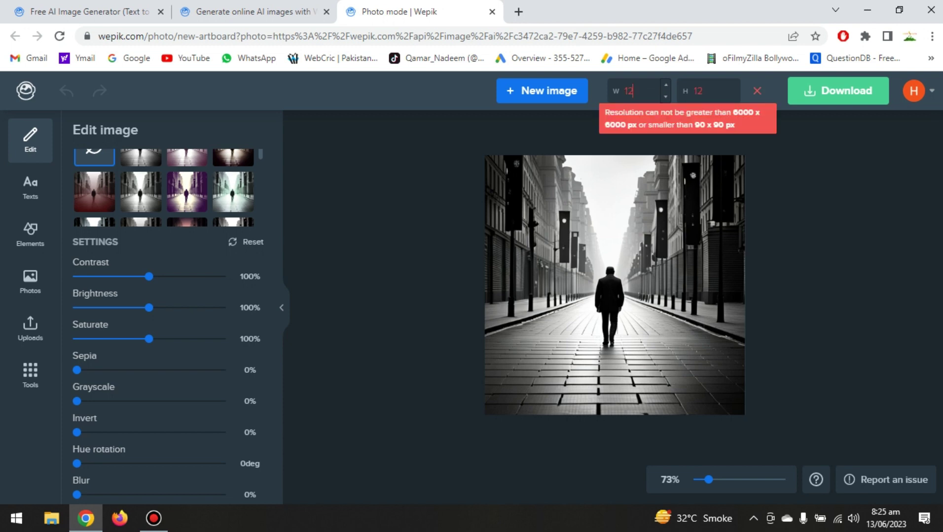
type("0")
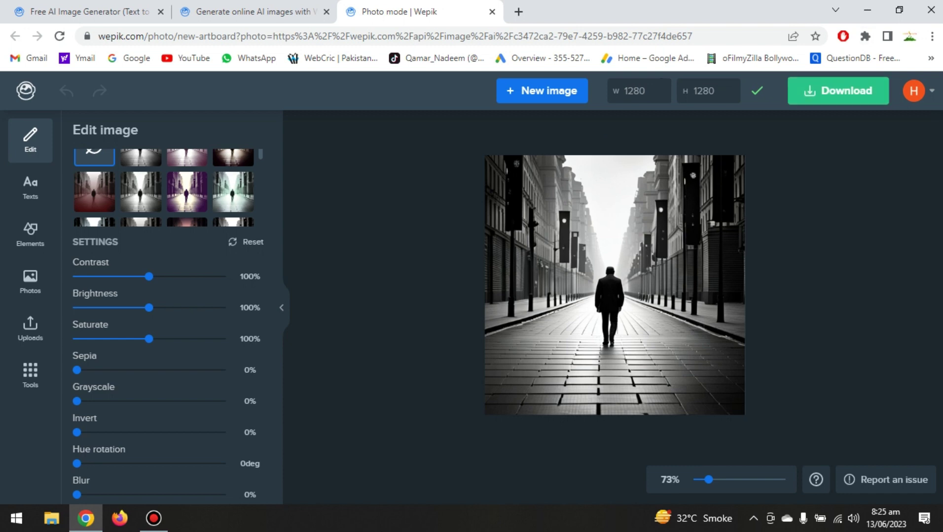
Download the image as a JPEG at 4x scale, 2048 x 2048 px
left_click(838, 90)
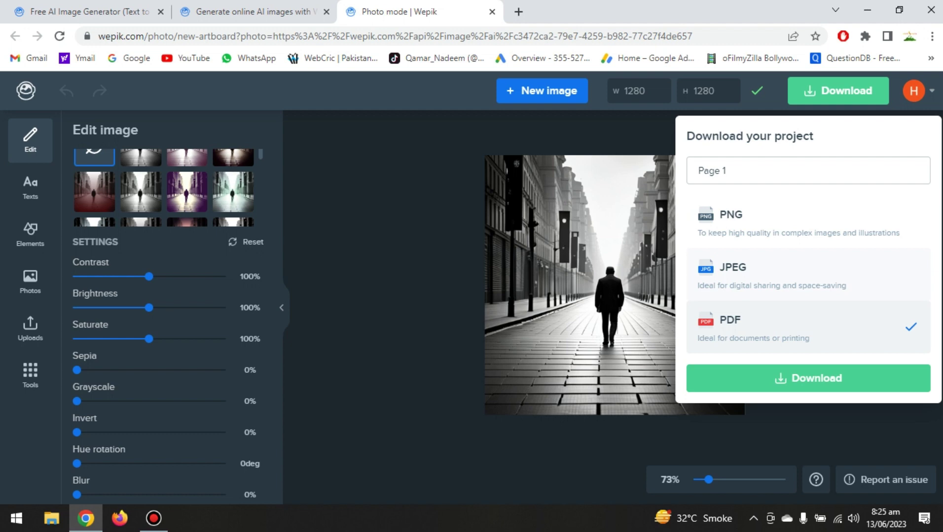
left_click(808, 275)
left_click(808, 407)
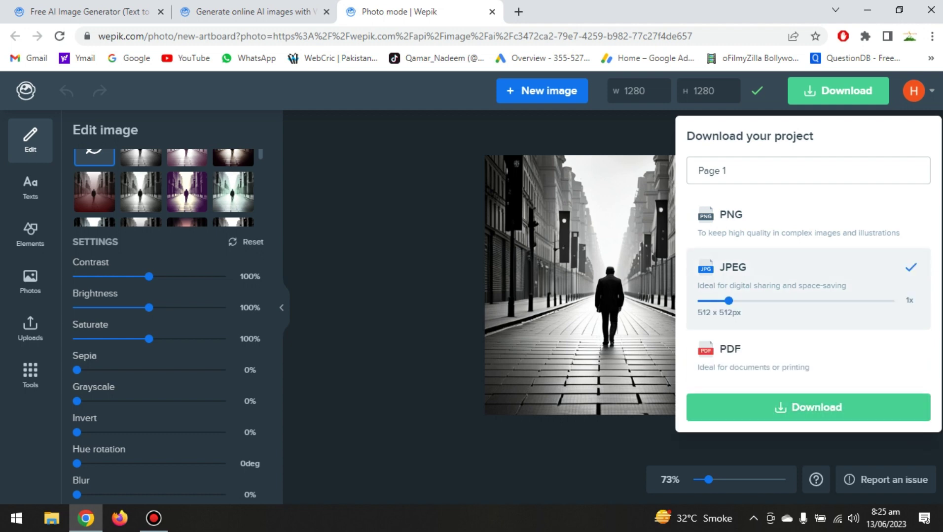
left_click_drag(728, 301, 890, 300)
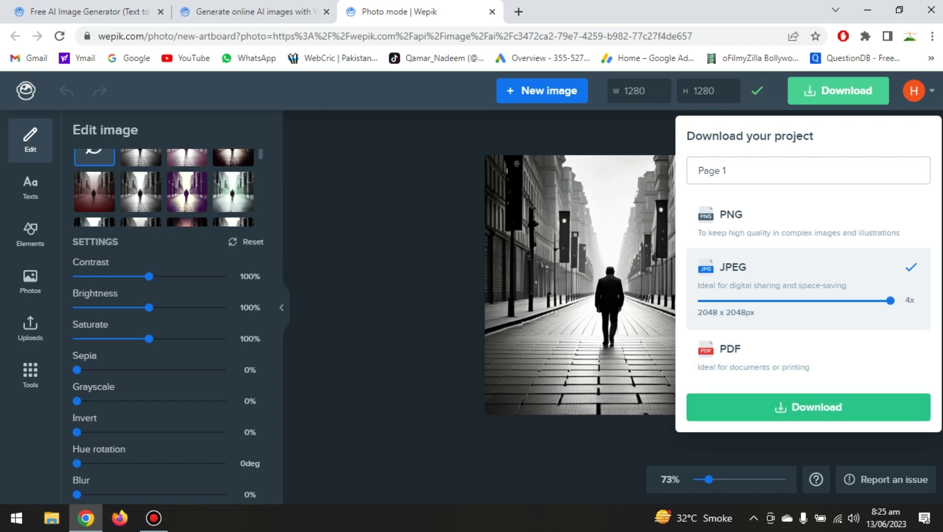
left_click(808, 408)
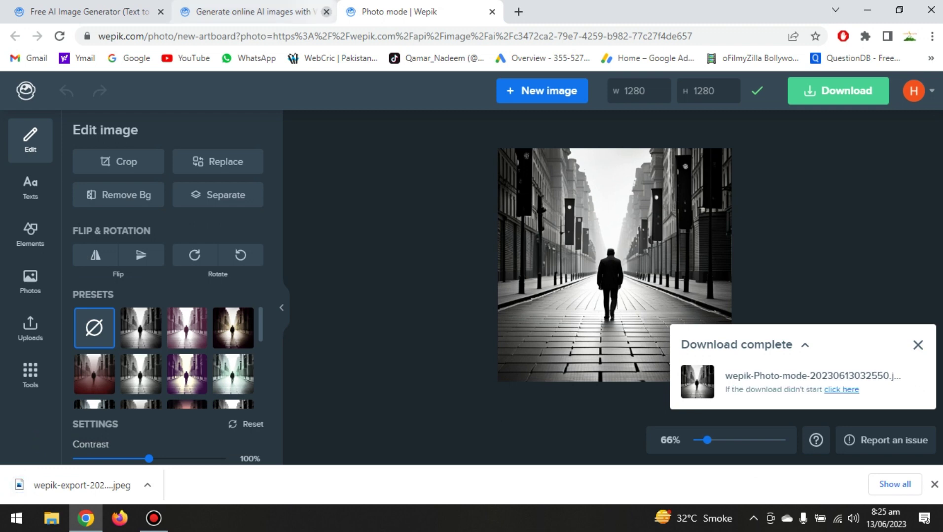
Close the Wepik image generation page and open the letsenhance.io site in a new browser tab
left_click(326, 11)
left_click(353, 11)
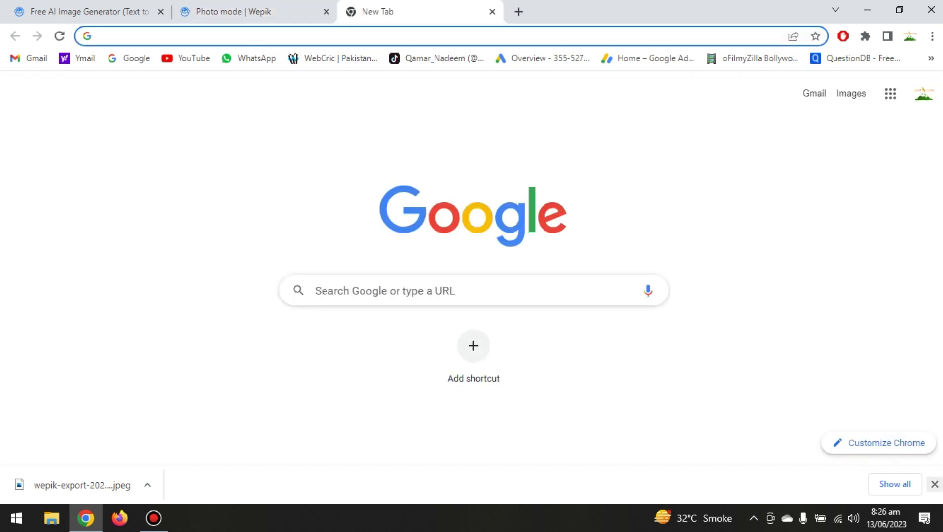
left_click(934, 485)
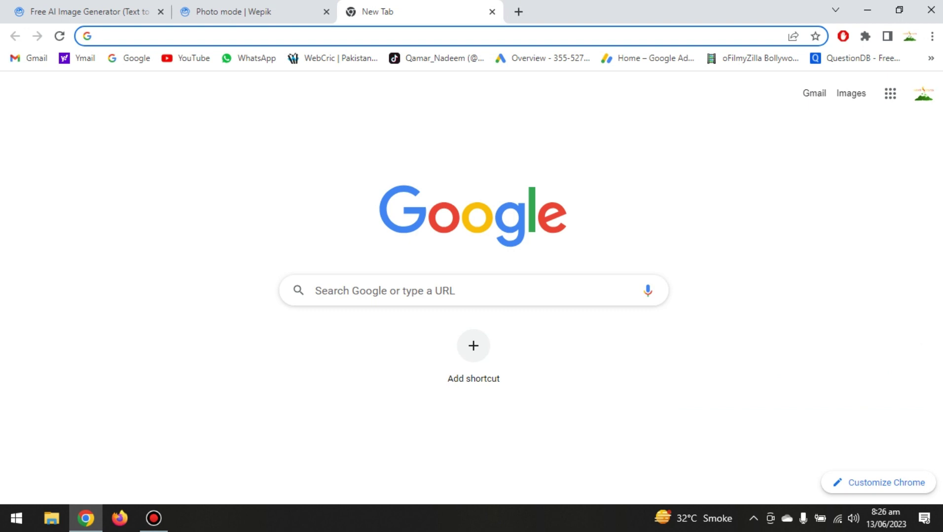
type("let")
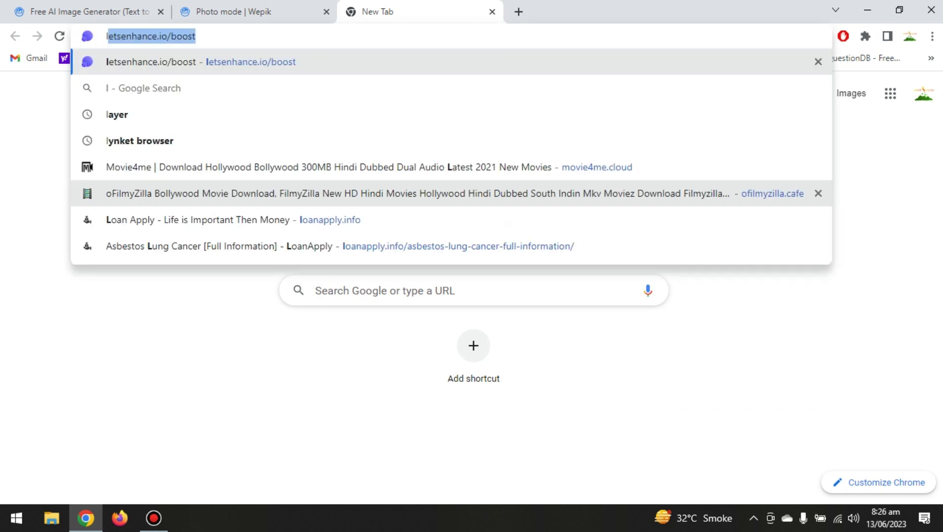
type("s")
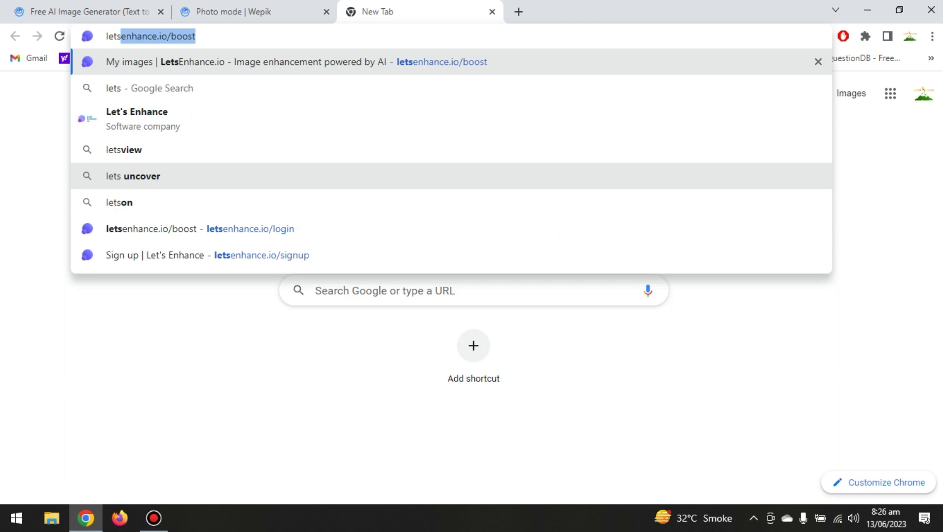
key("Return")
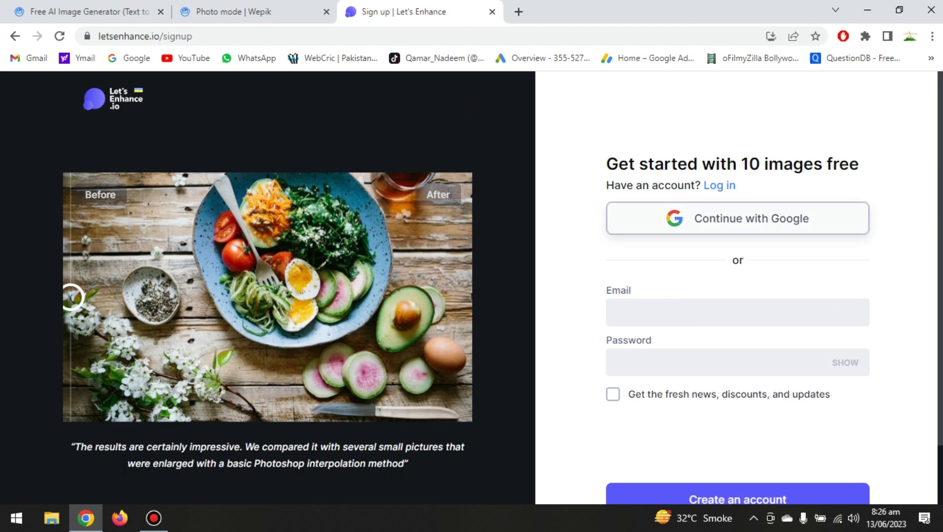
Sign in to Let's Enhance with the Google account and look over the previously processed images
left_click(737, 219)
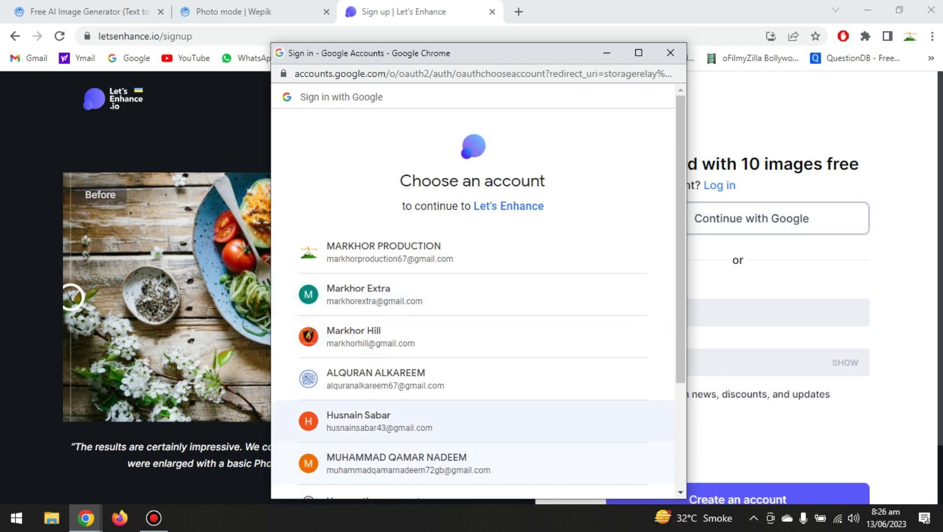
left_click(358, 421)
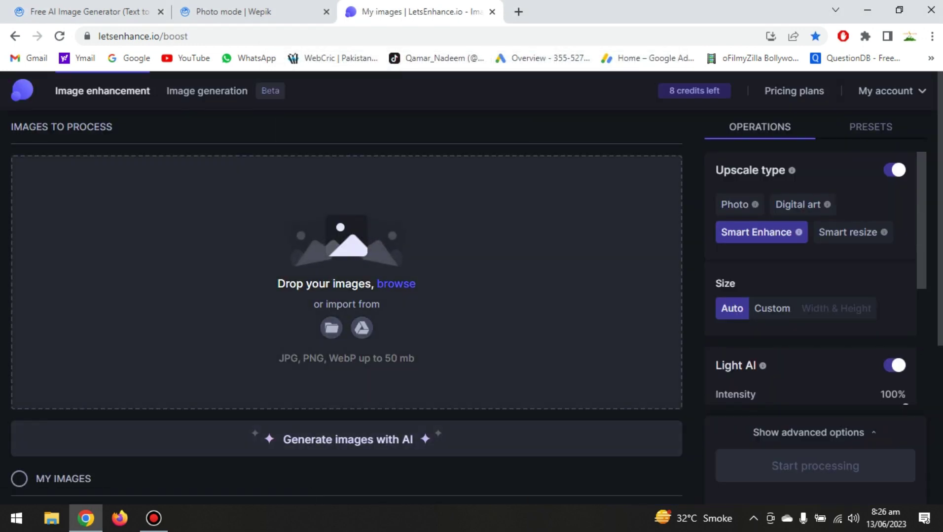
scroll(346, 305, "down", 5)
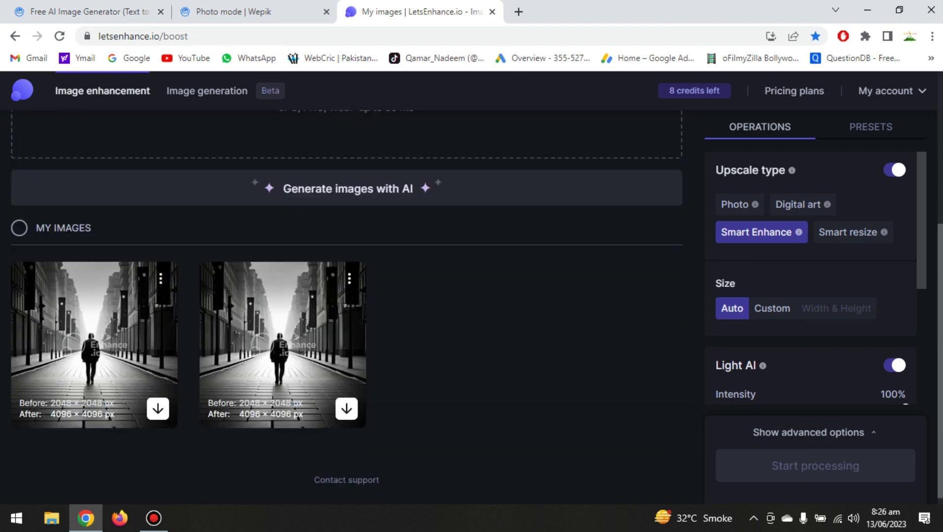
scroll(346, 306, "up", 5)
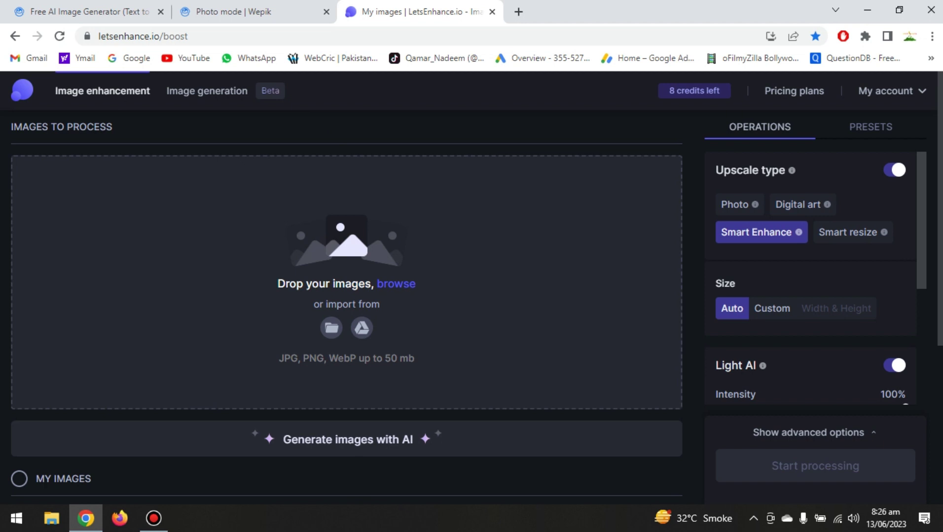
left_click(343, 284)
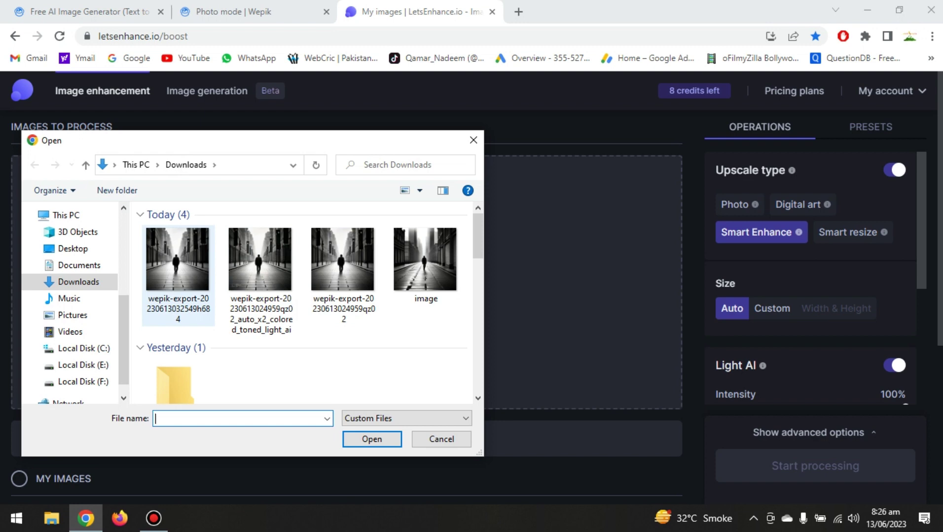
left_click(177, 259)
left_click(372, 439)
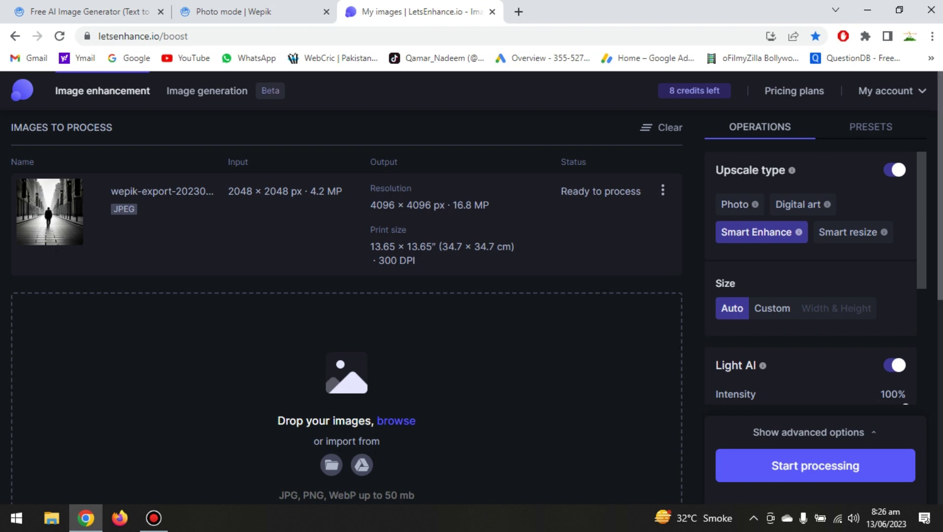
Review the enhancement settings and process the uploaded image with Smart Enhance, automatic size, and light, tone and color enhancement enabled
scroll(346, 296, "down", 2)
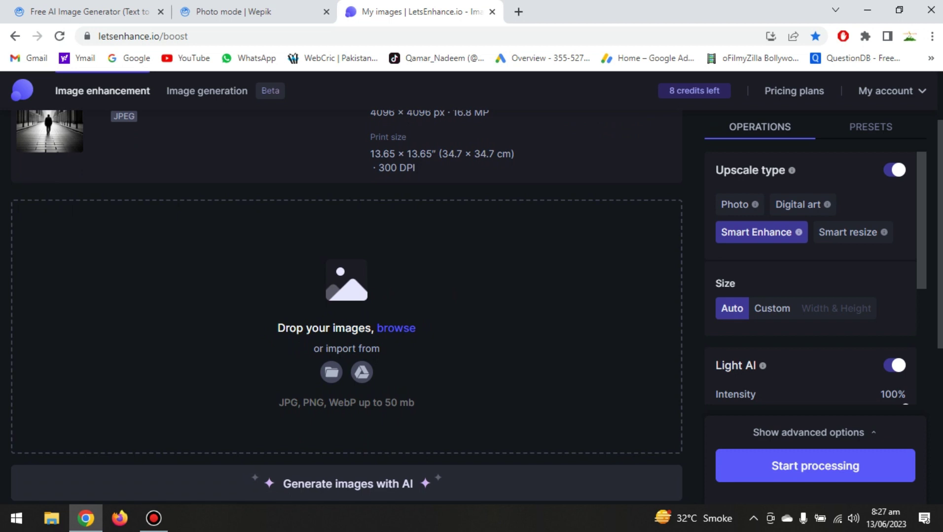
scroll(813, 276, "down", 3)
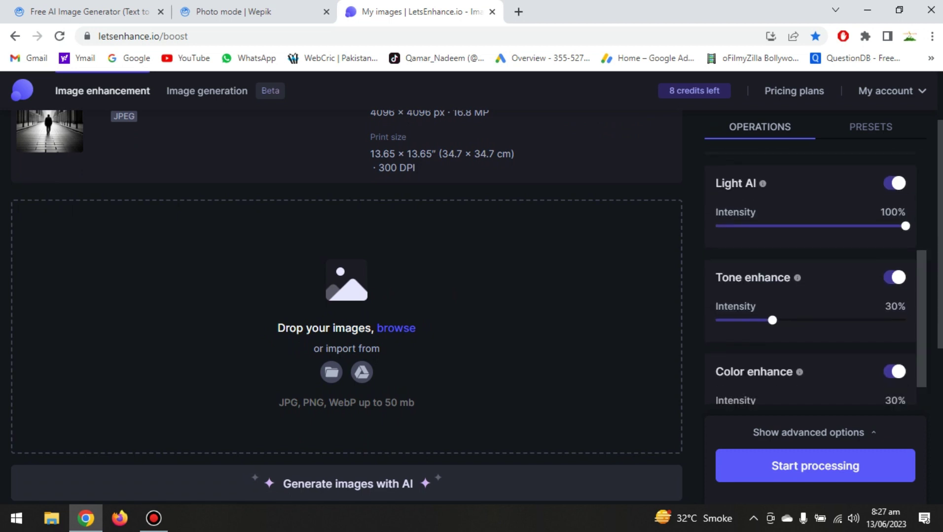
scroll(813, 276, "up", 2)
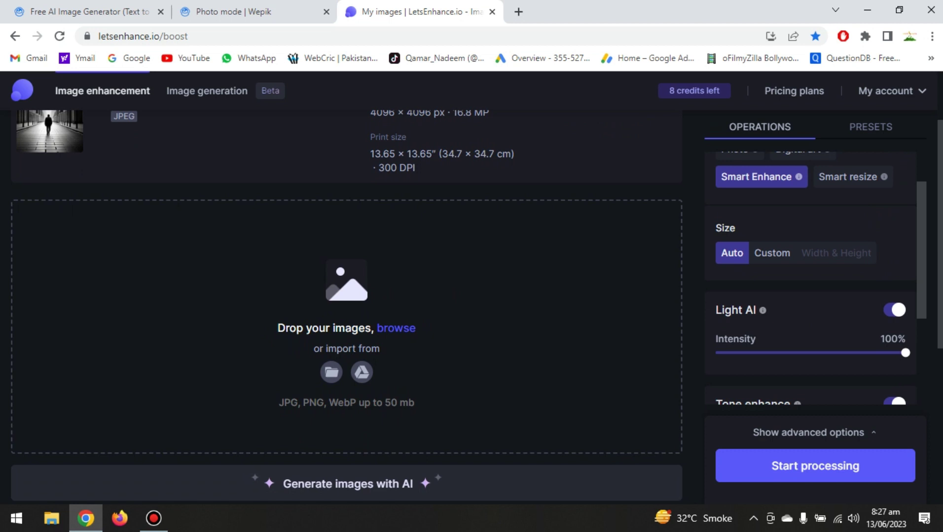
scroll(813, 276, "down", 1)
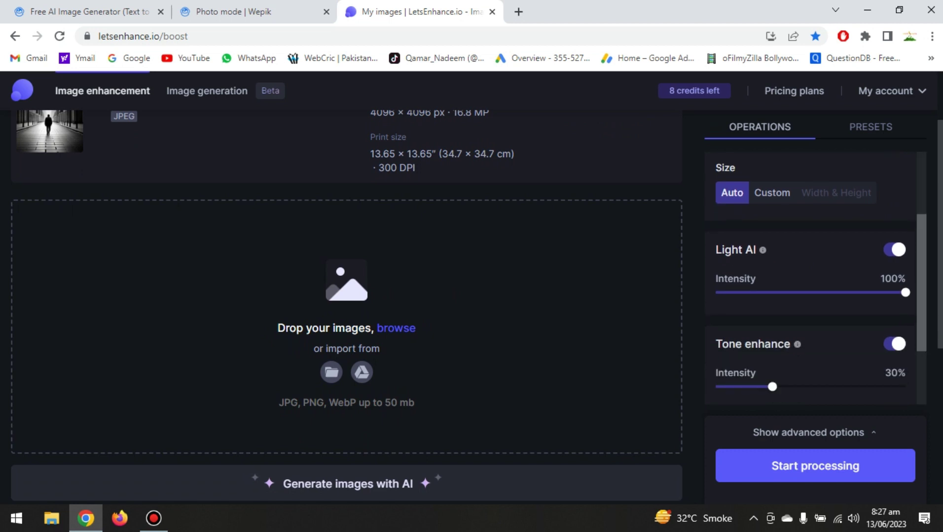
scroll(814, 277, "down", 1)
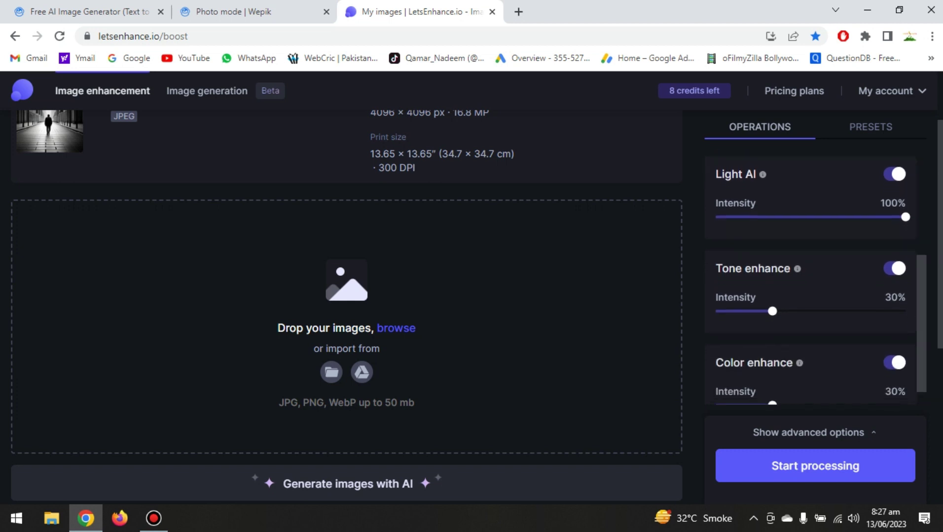
scroll(821, 279, "down", 1)
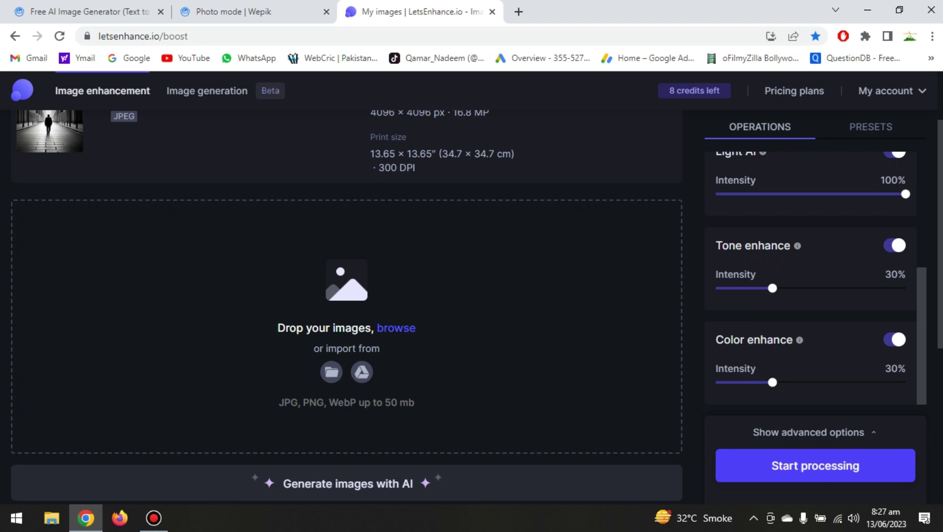
left_click(815, 466)
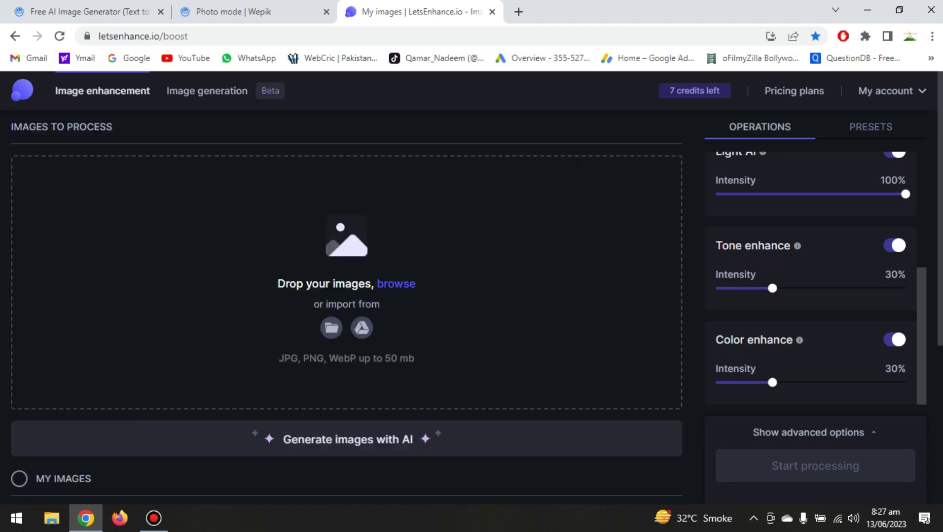
Download the newest enhanced 4096 × 4096 px image from My Images and dismiss the browser's download bar
scroll(347, 306, "down", 5)
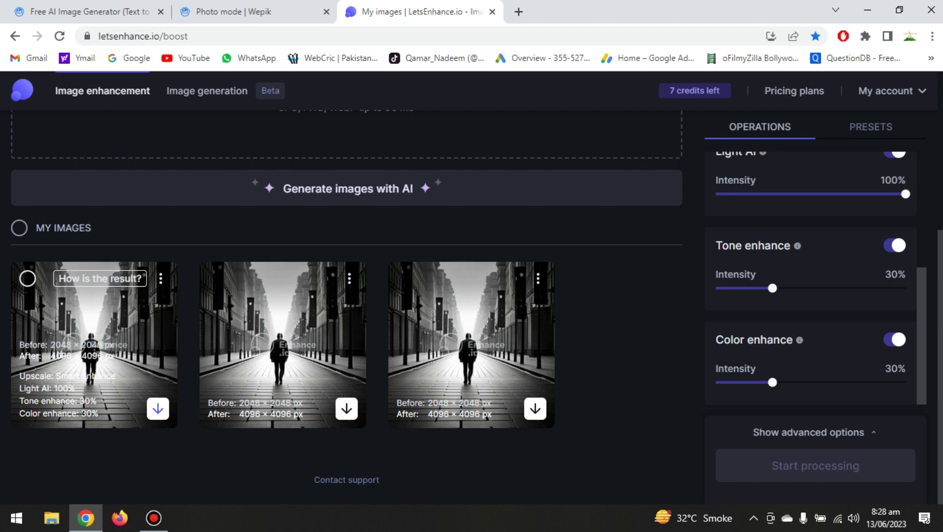
left_click(158, 409)
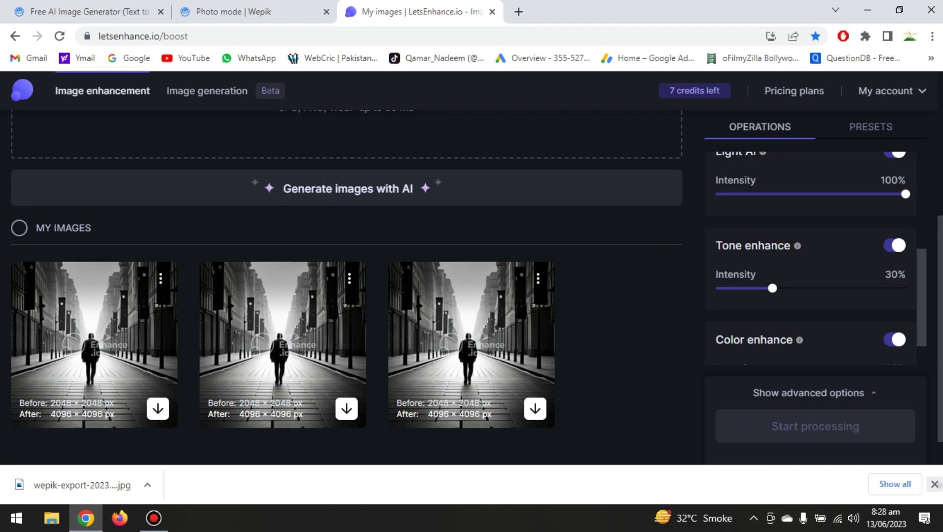
left_click(934, 484)
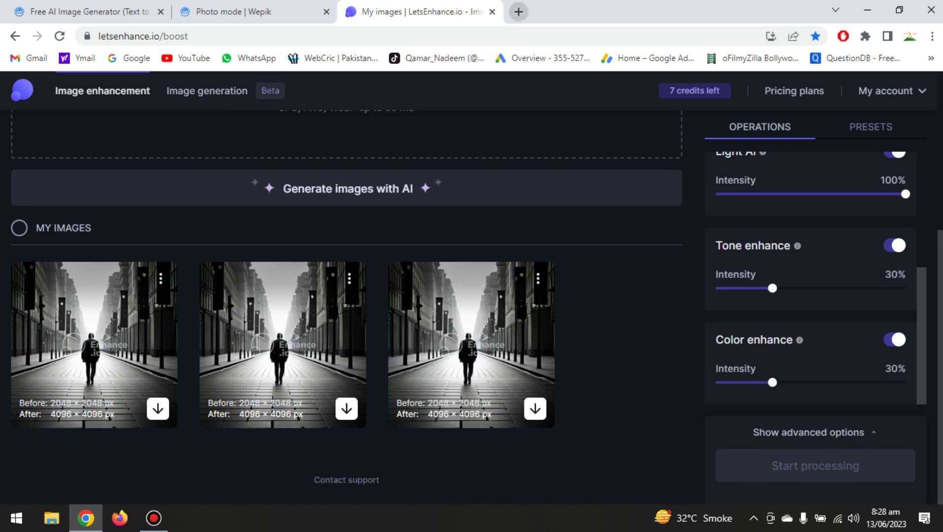
Open 500px.com in a new browser tab and look over its home feed
left_click(518, 11)
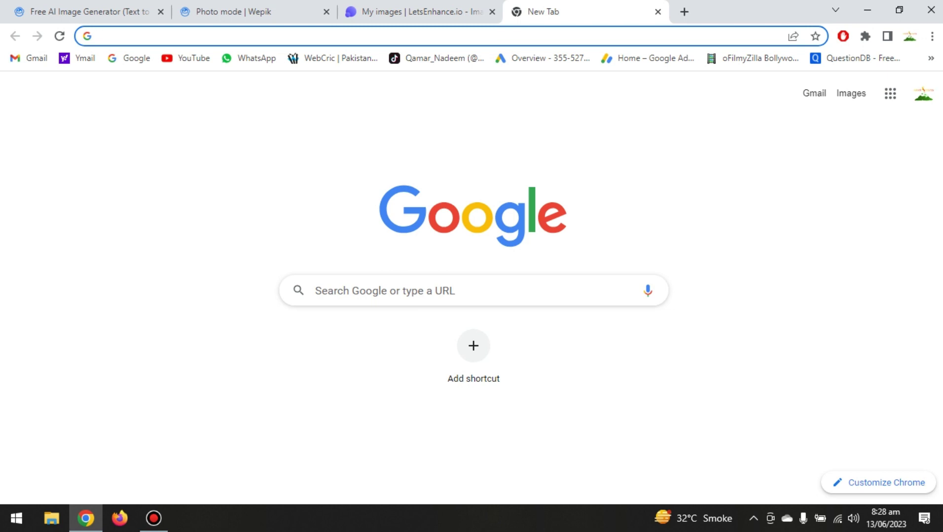
type("5")
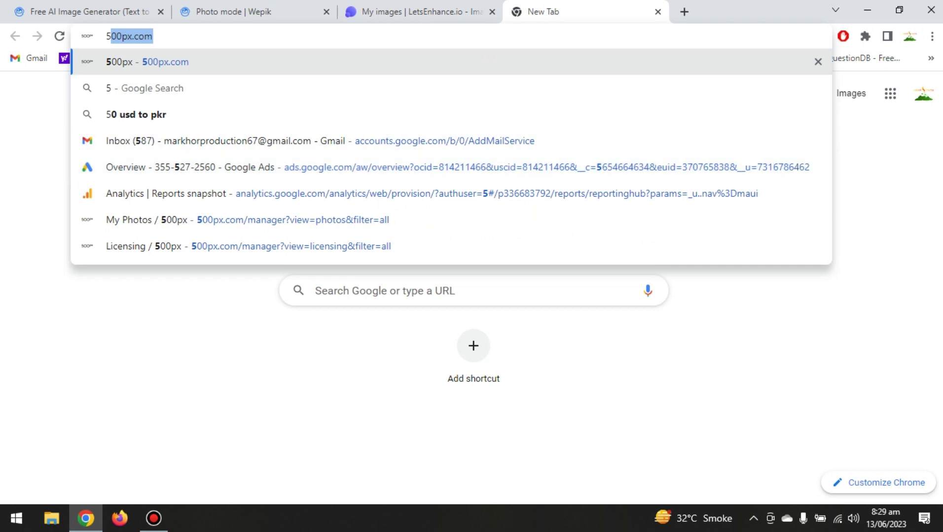
key("End")
key("Return")
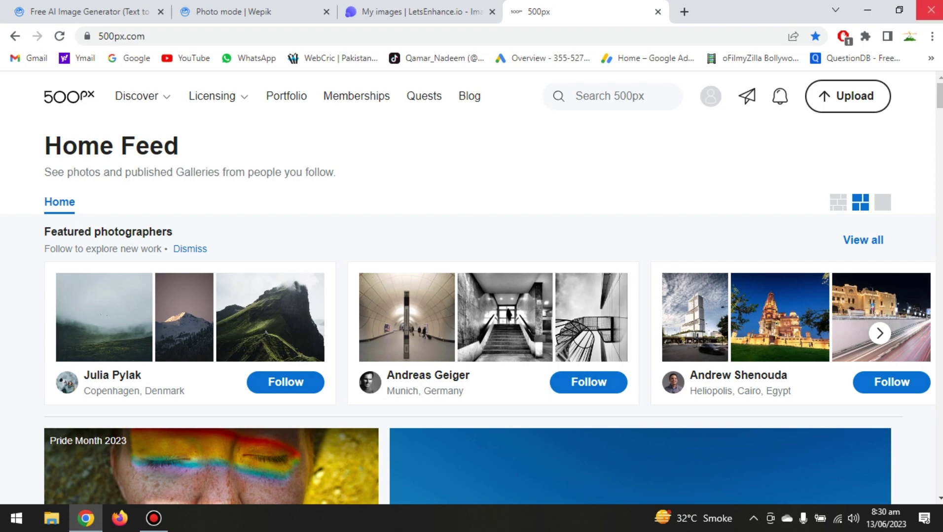
scroll(472, 320, "down", 10)
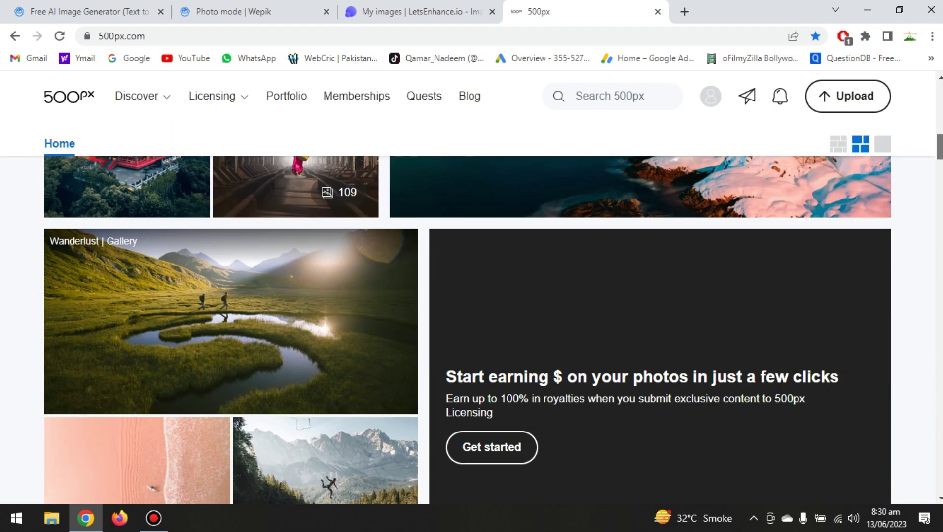
scroll(471, 321, "up", 10)
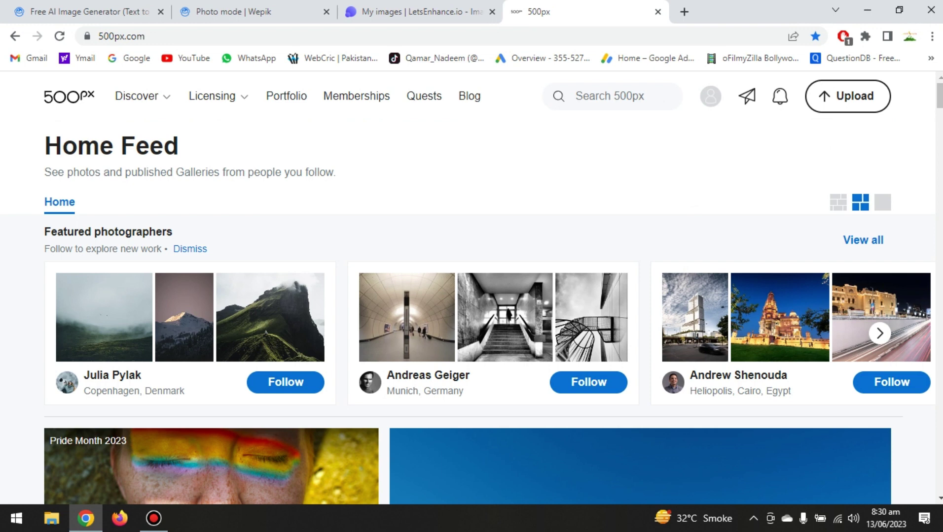
mouse_move(710, 97)
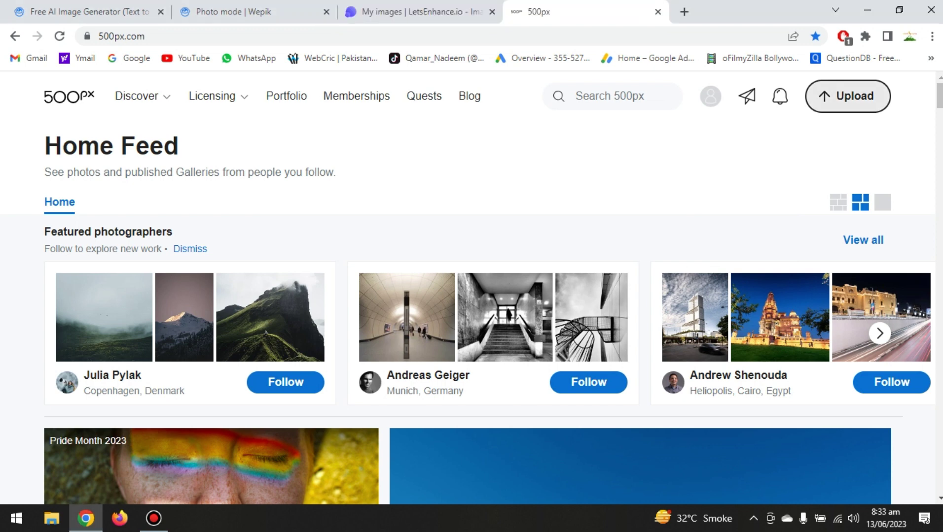
left_click(848, 96)
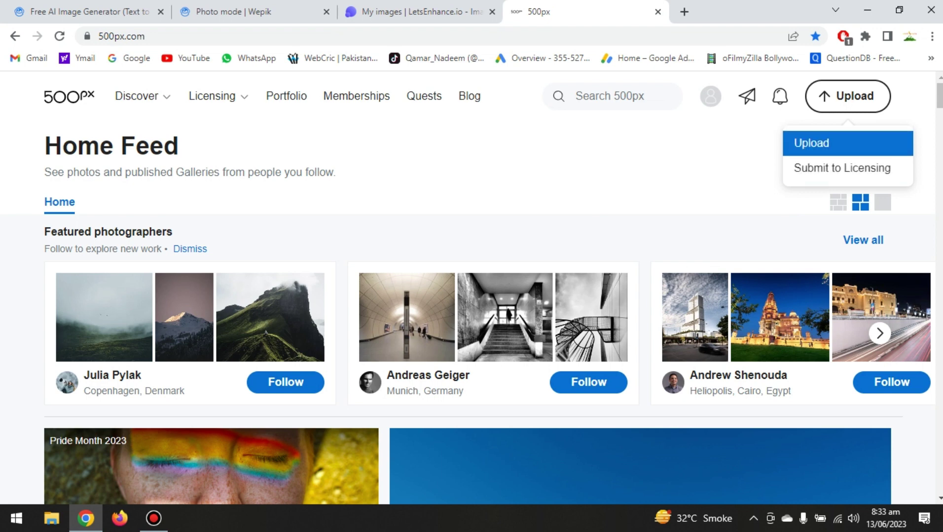
left_click(829, 143)
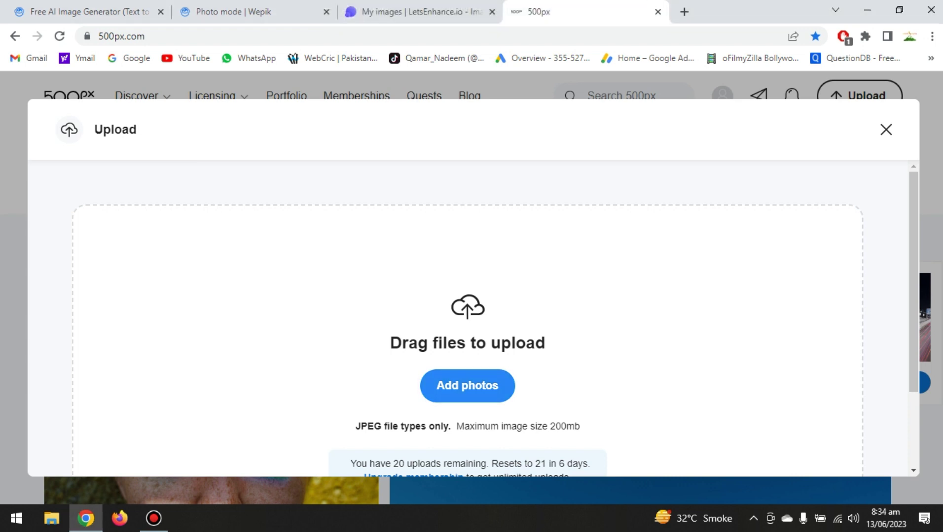
left_click(467, 385)
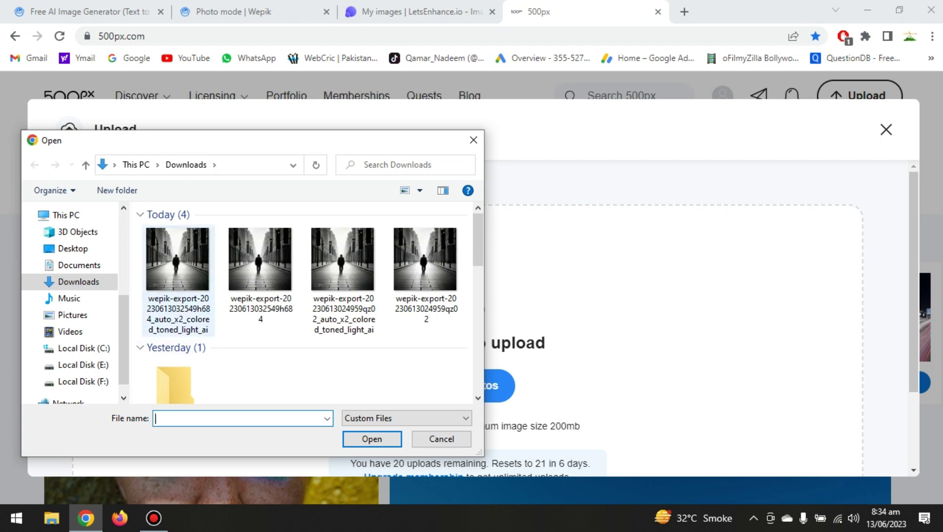
left_click(179, 296)
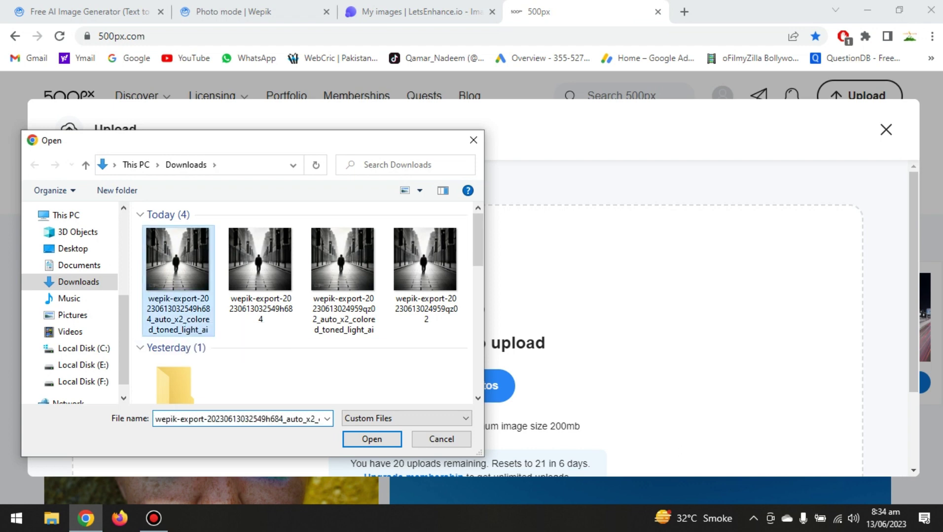
left_click(372, 439)
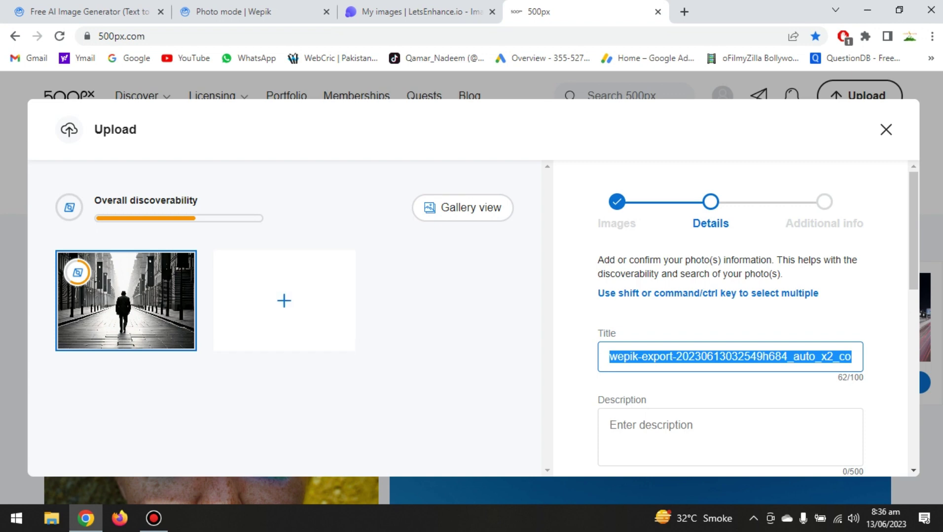
Replace the uploaded photo's title with "A man alone in a street"
type("A")
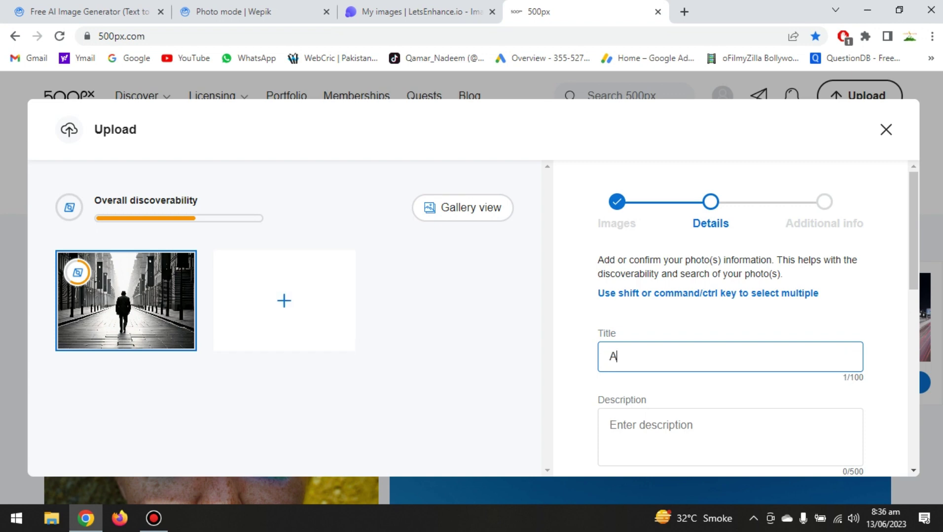
type(" man alone in ")
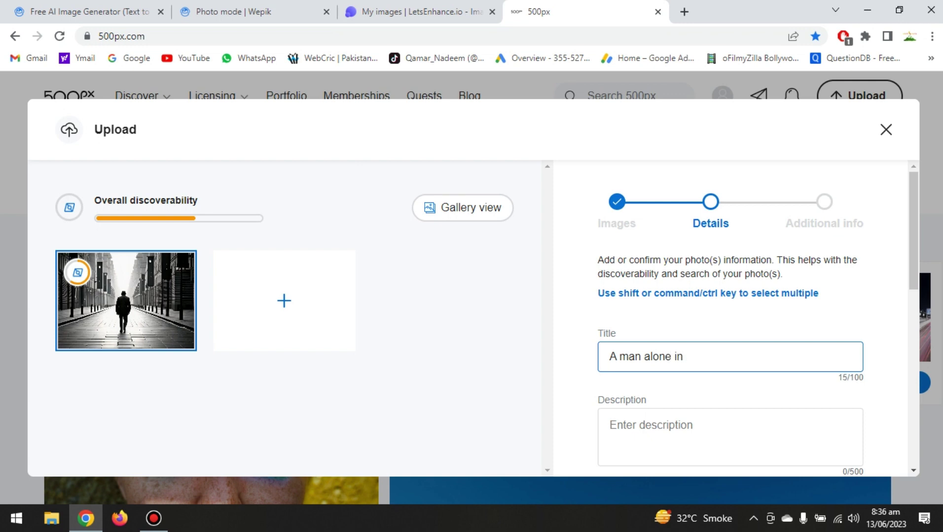
type("a street")
scroll(729, 316, "down", 3)
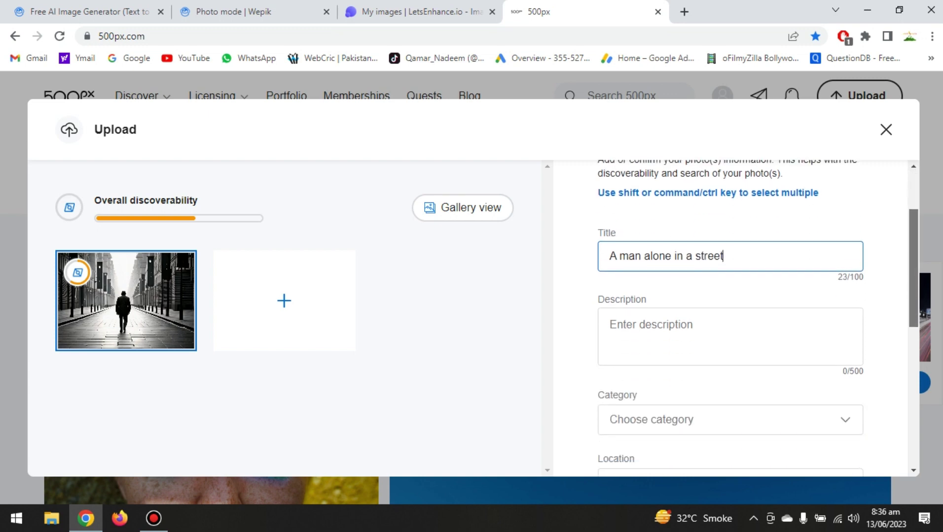
Copy the photo's title "A man alone in a street" into its description
left_click(685, 314)
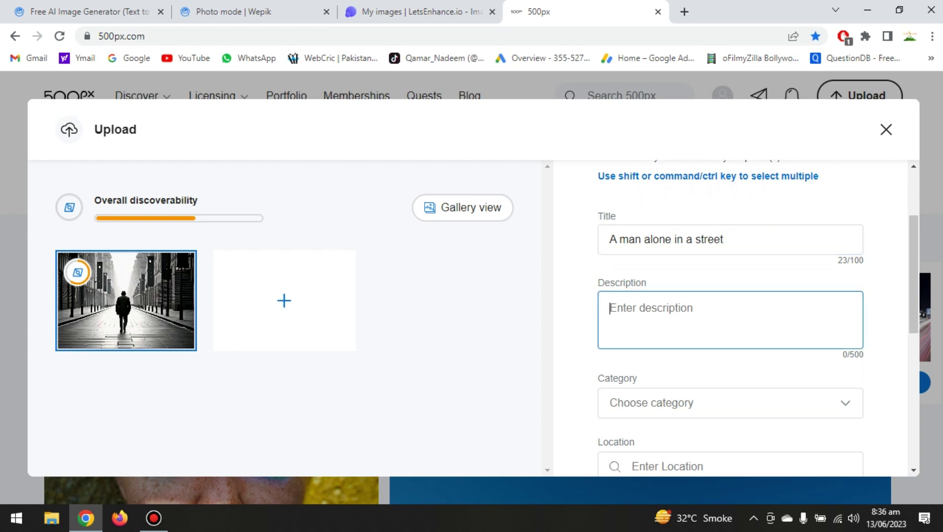
left_click(684, 240)
key("ctrl+a")
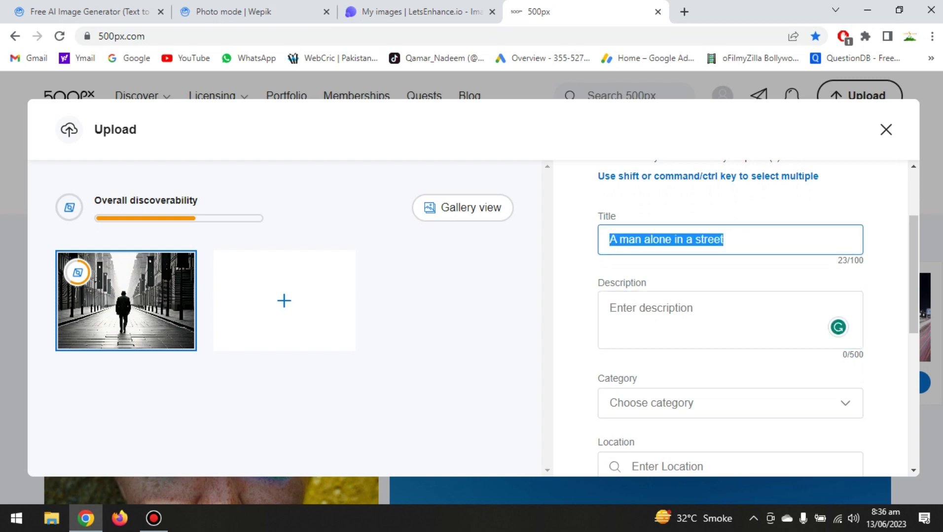
key("ctrl+c")
key("Tab")
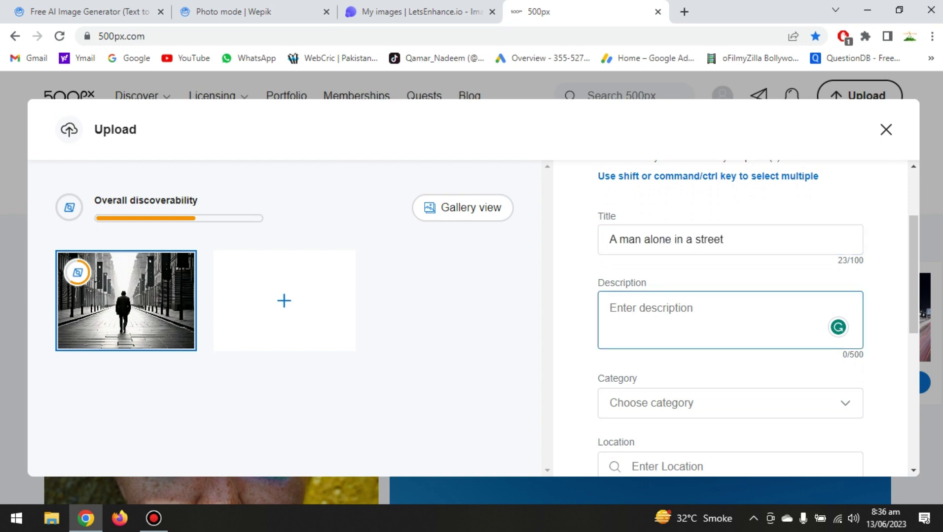
key("ctrl+v")
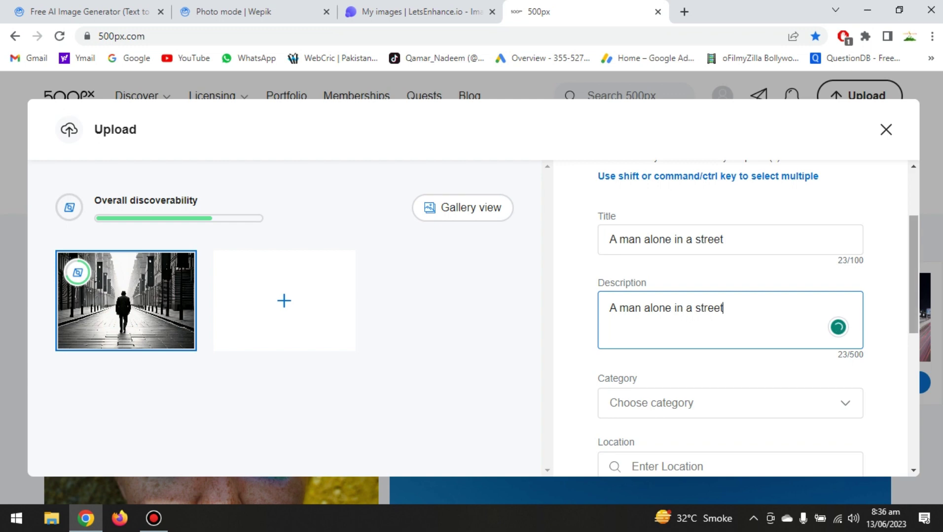
Set the photo's category to Black and White
scroll(758, 321, "down", 2)
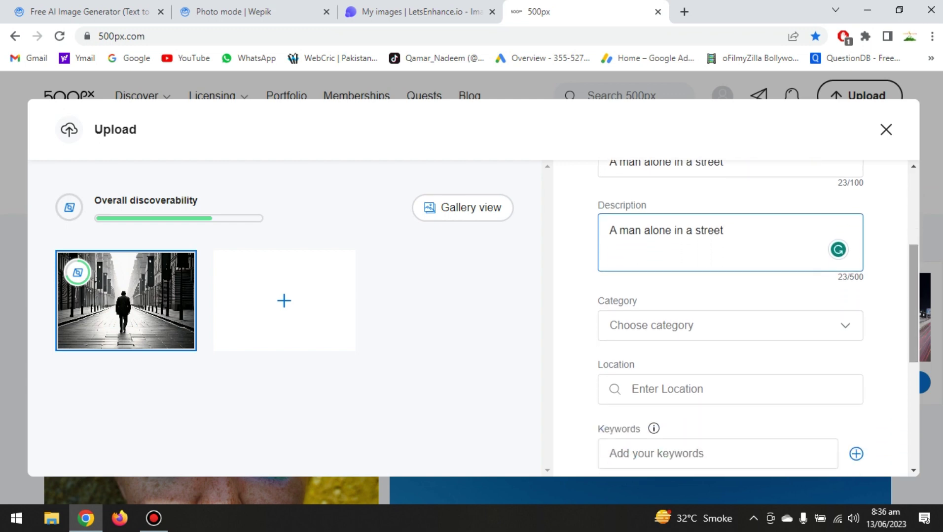
left_click(758, 321)
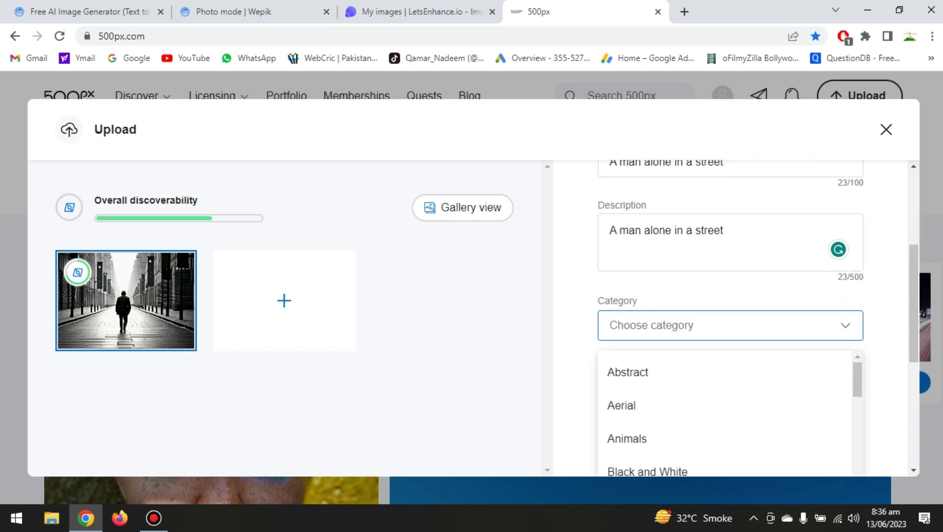
scroll(758, 319, "down", 3)
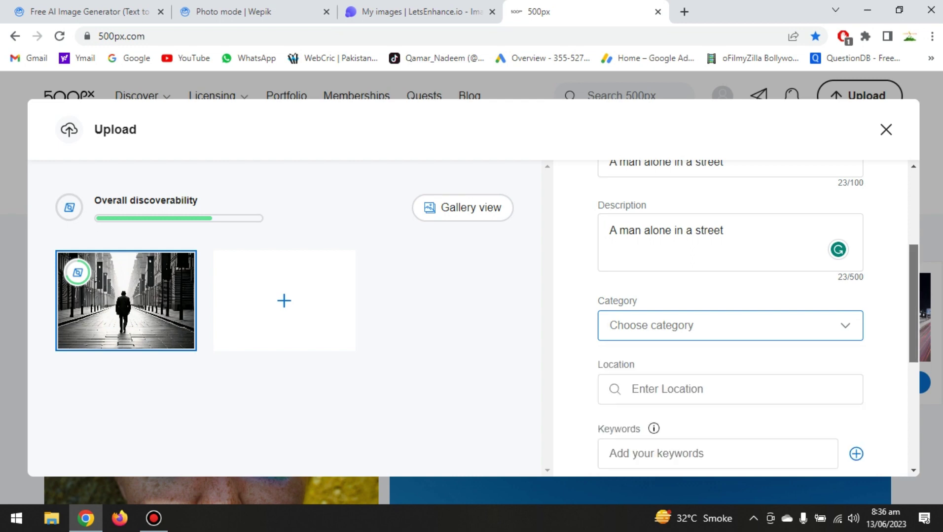
left_click_drag(913, 339, 913, 349)
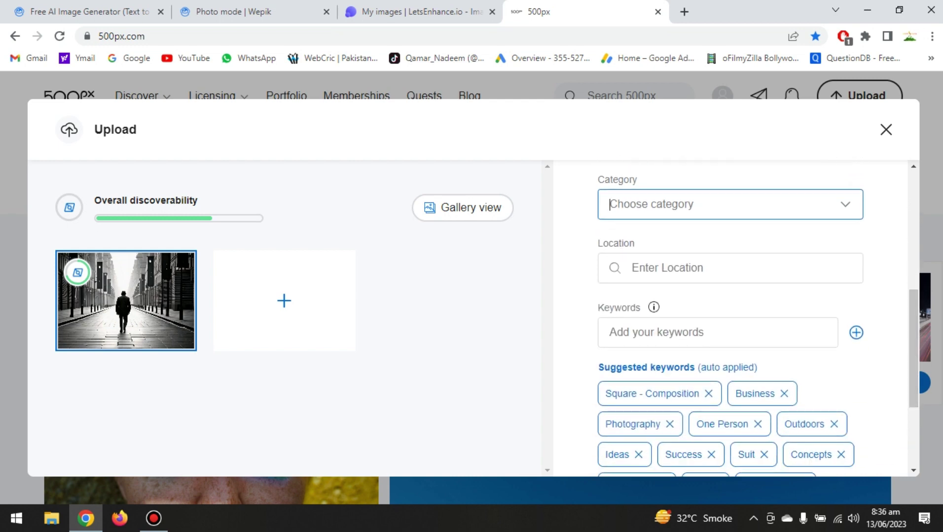
left_click(730, 205)
key("Down")
key("Up")
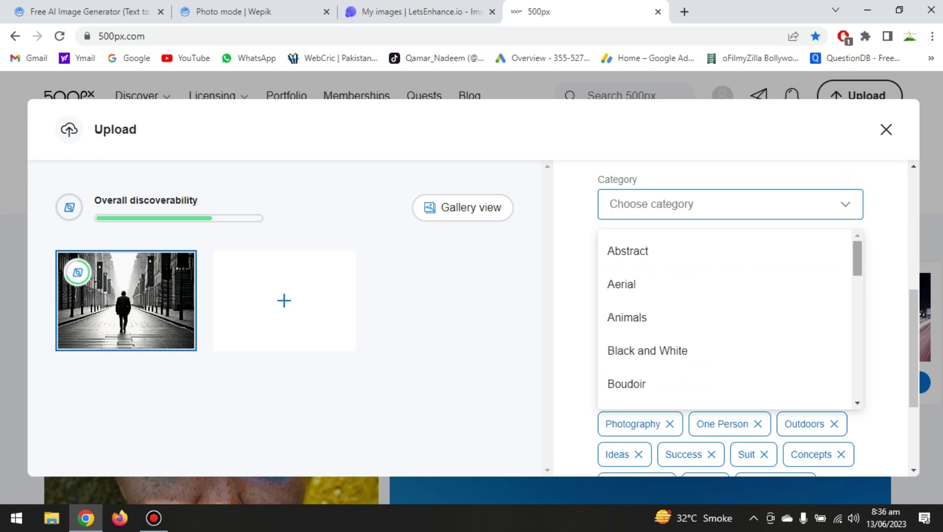
key("Down")
key("Down")
key("Down")
key("Down")
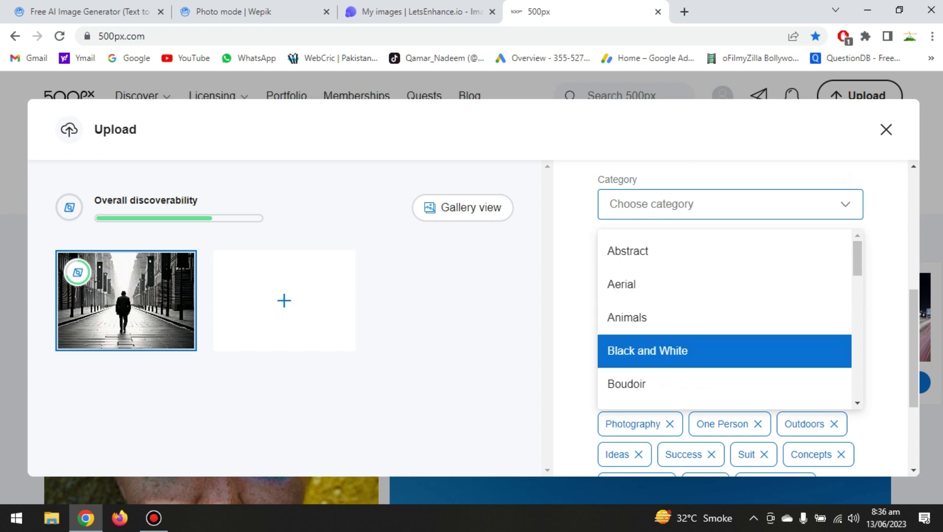
key("Return")
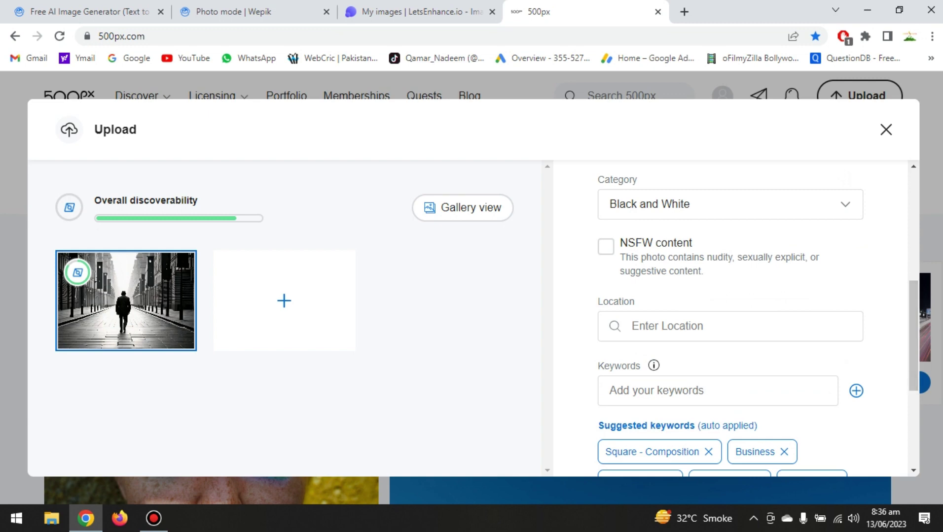
Enter "london" as the photo's location
left_click(729, 326)
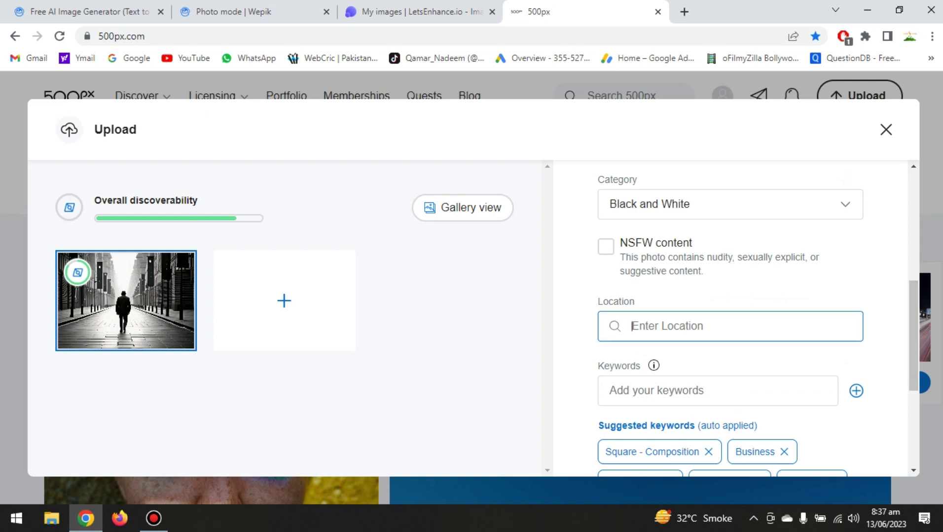
type("lon")
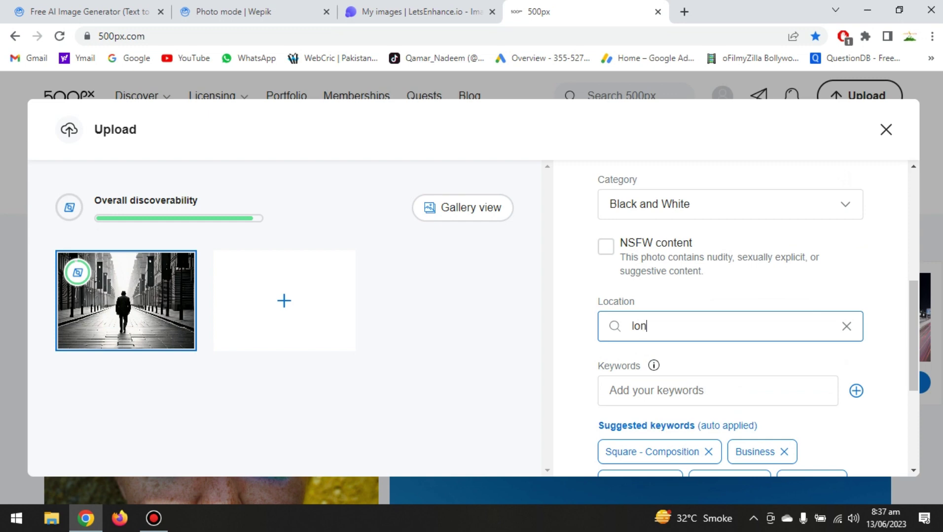
type("don")
Keep the auto-applied suggested keywords without adding any, and continue to the Additional info stage
scroll(758, 319, "down", 4)
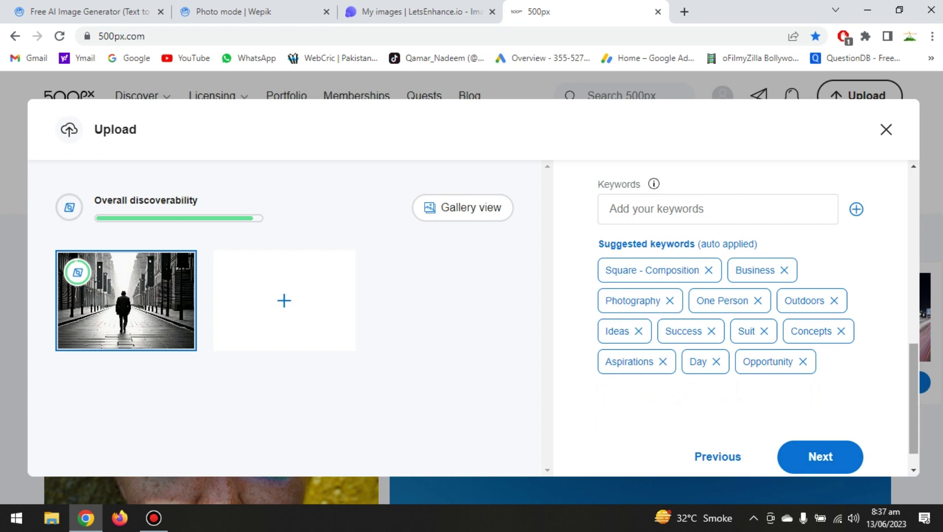
scroll(730, 315, "down", 1)
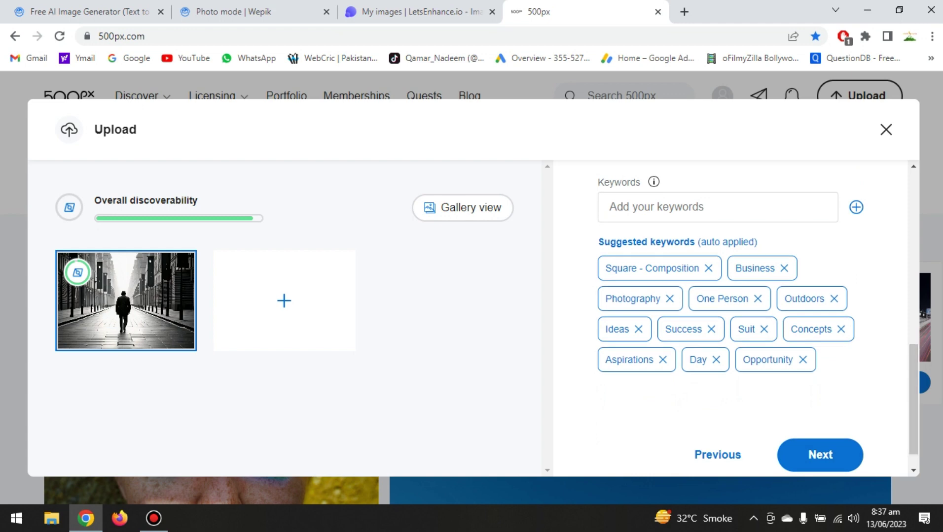
left_click(717, 207)
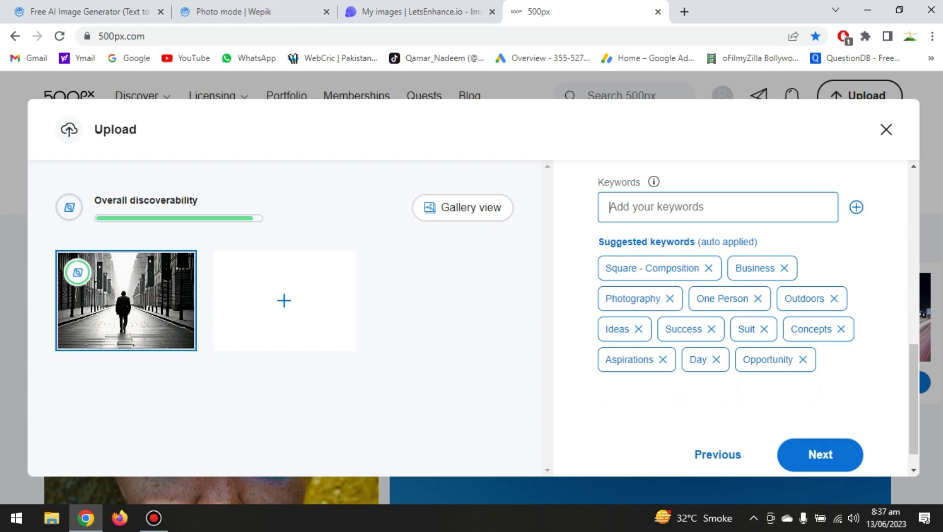
left_click(739, 409)
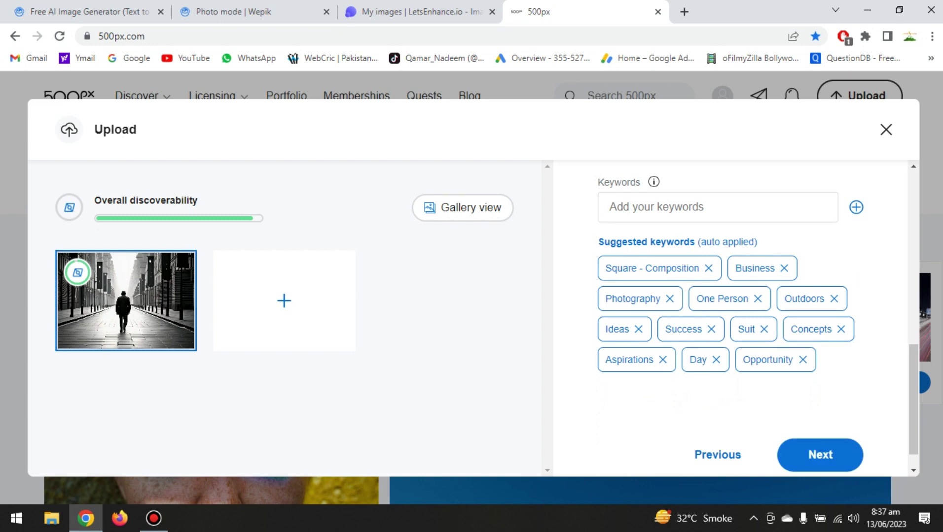
left_click(819, 454)
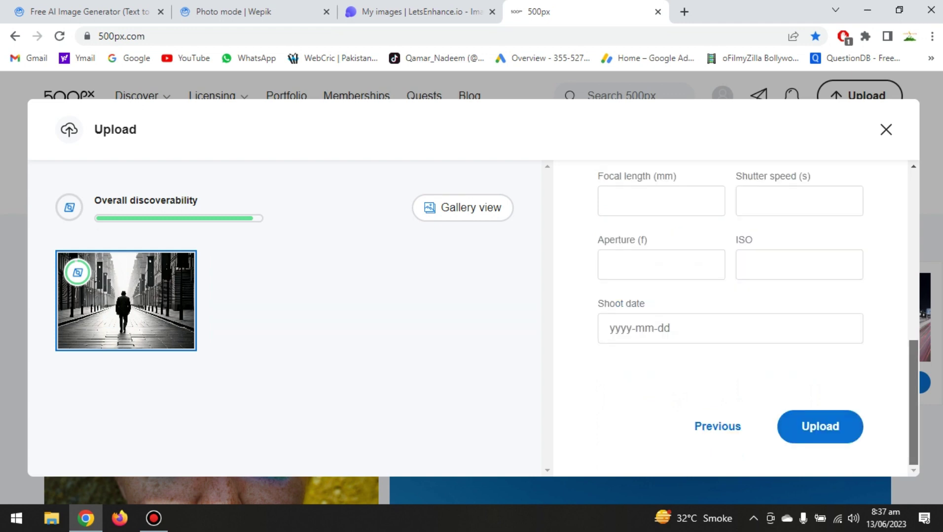
Leave the photo privacy at Public and embed the 500px watermark on the photo
scroll(729, 315, "up", 5)
scroll(730, 316, "up", 3)
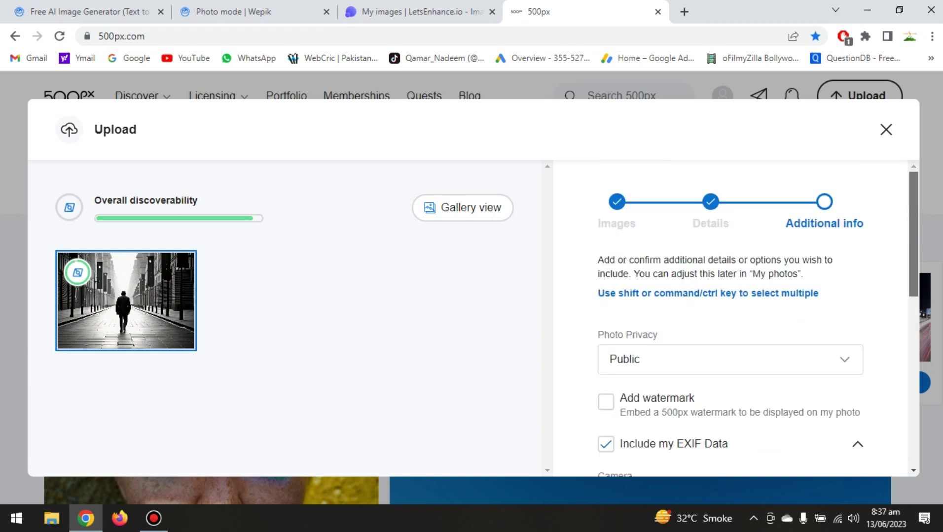
scroll(730, 316, "down", 2)
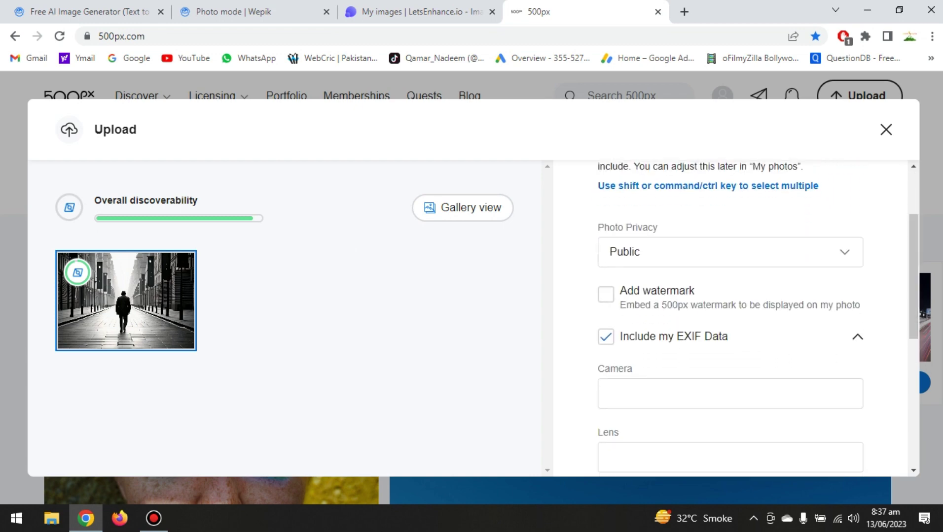
left_click(730, 253)
left_click(730, 252)
left_click(605, 295)
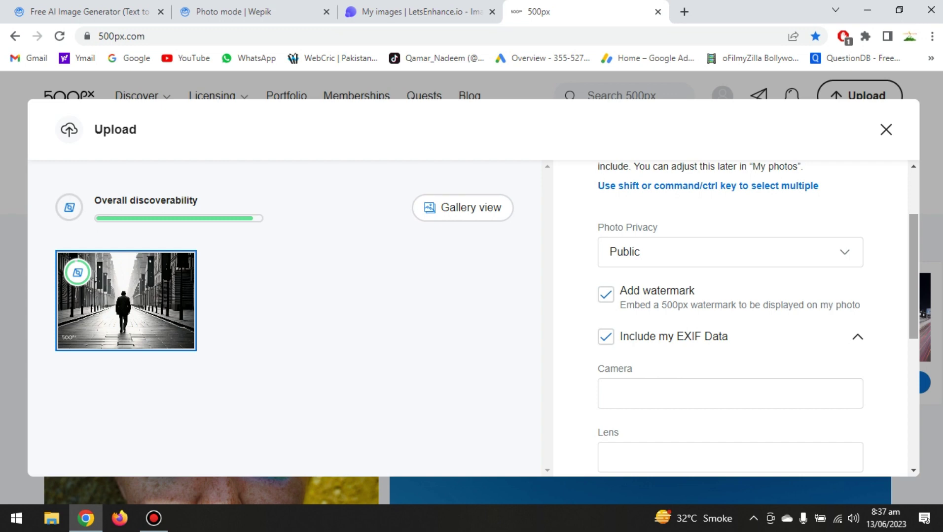
Enter "Mobile" as the camera in the photo's EXIF data and leave the lens blank
scroll(758, 318, "down", 2)
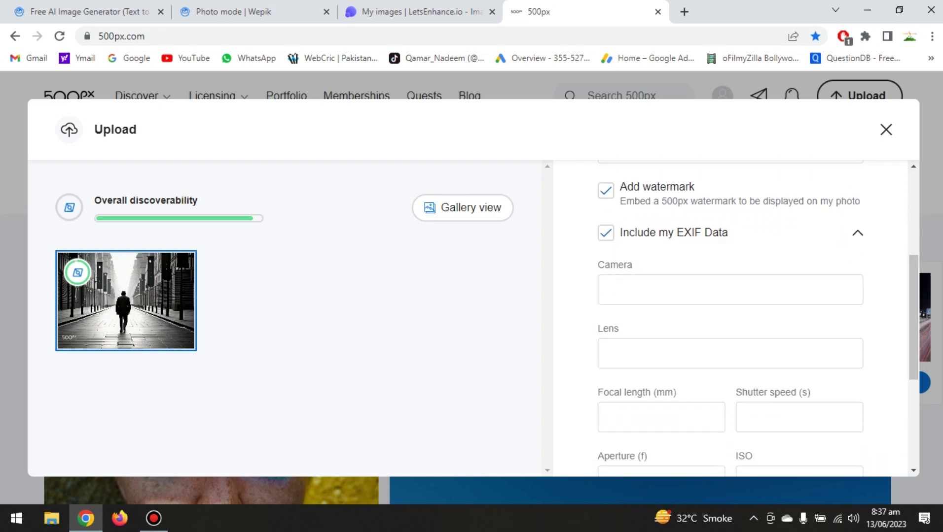
left_click(730, 290)
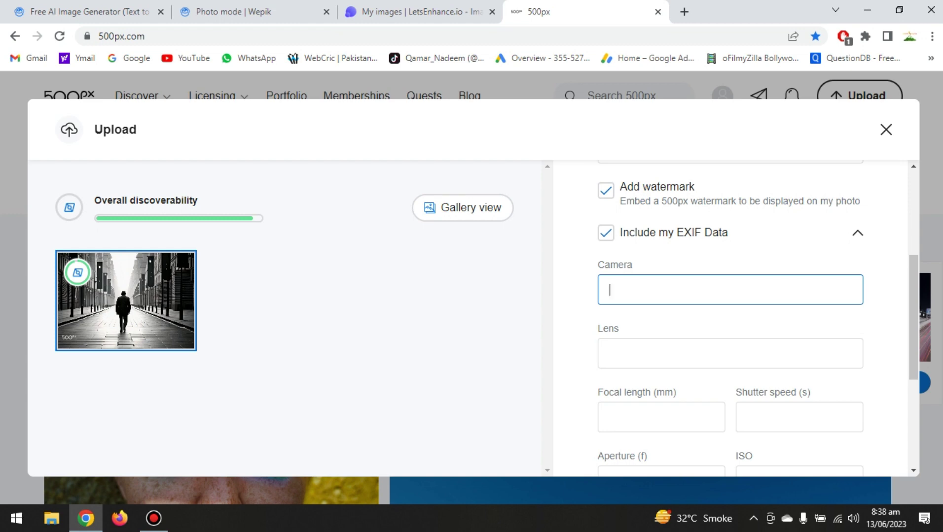
type("Mobile")
key("Tab")
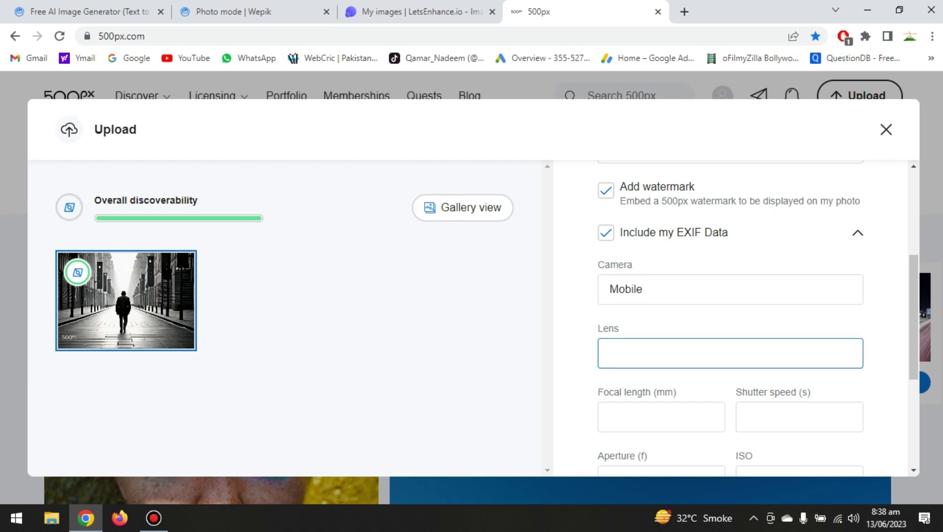
left_click(886, 340)
Try to enter 13/06/2023 as the photo's shoot date, and clear the entry
scroll(758, 319, "down", 2)
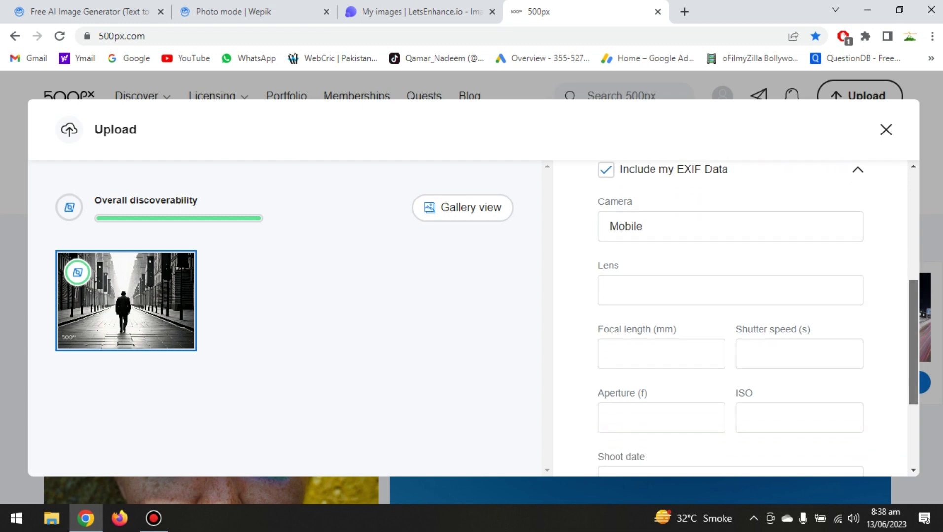
scroll(758, 319, "down", 1)
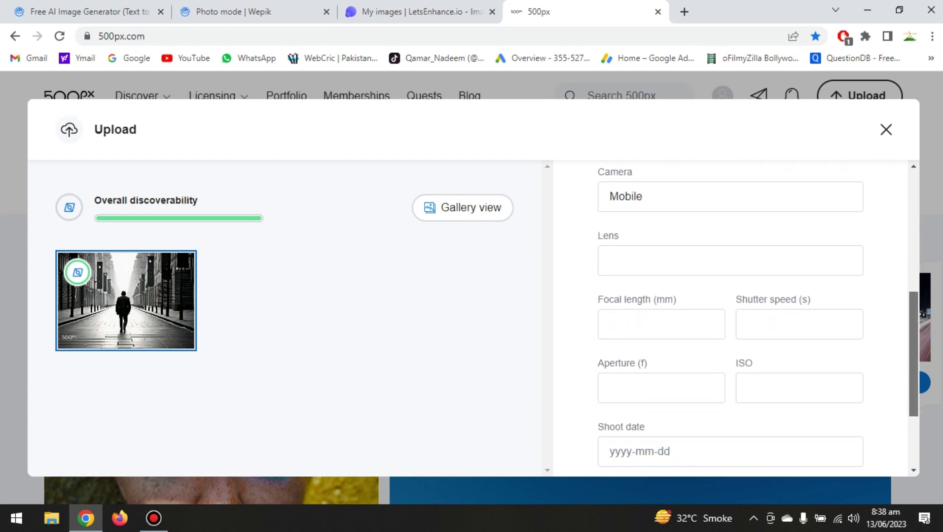
scroll(758, 316, "down", 3)
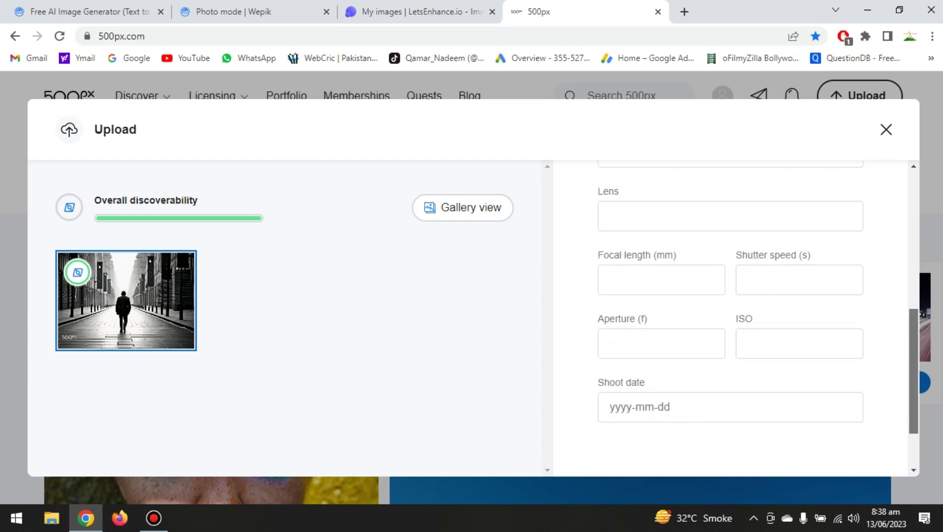
scroll(758, 319, "down", 2)
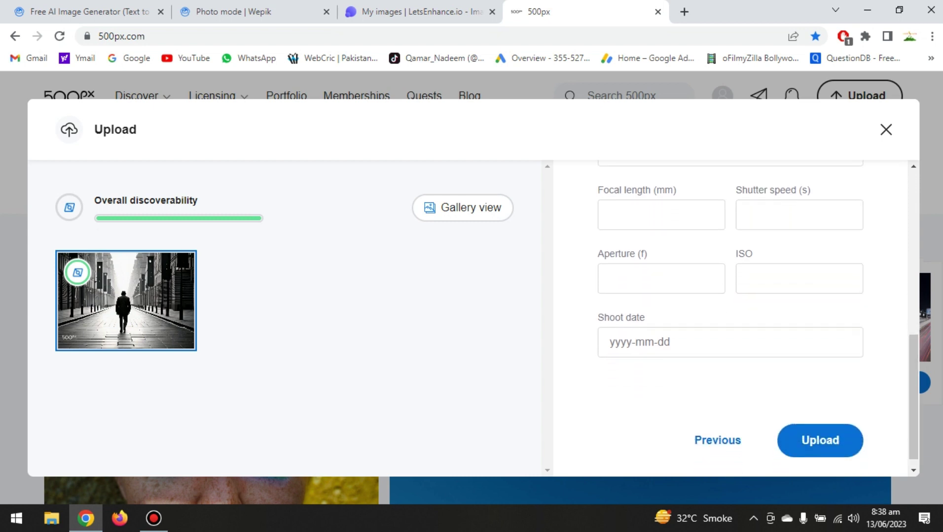
left_click(730, 342)
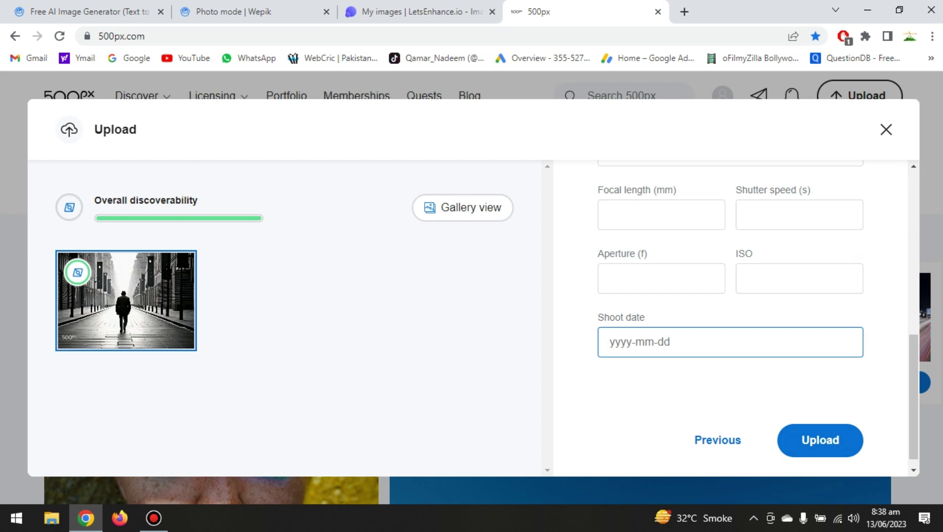
type("13")
type("/")
type("0")
type("6")
type("/")
type("20")
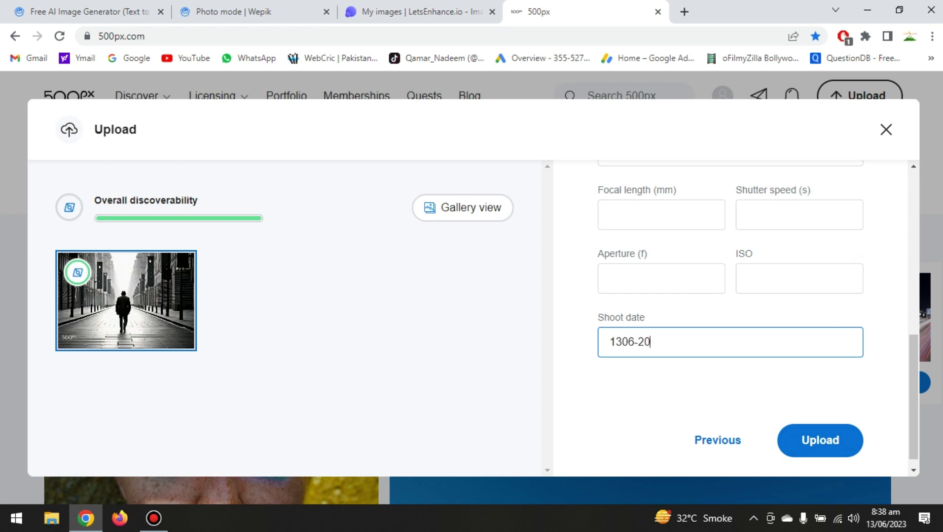
type("23")
key("BackSpace")
key("BackSpace")
key("BackSpace")
key("BackSpace")
key("BackSpace")
key("BackSpace")
key("BackSpace")
key("BackSpace")
type("/06-")
key("BackSpace")
key("BackSpace")
key("BackSpace")
key("BackSpace")
key("BackSpace")
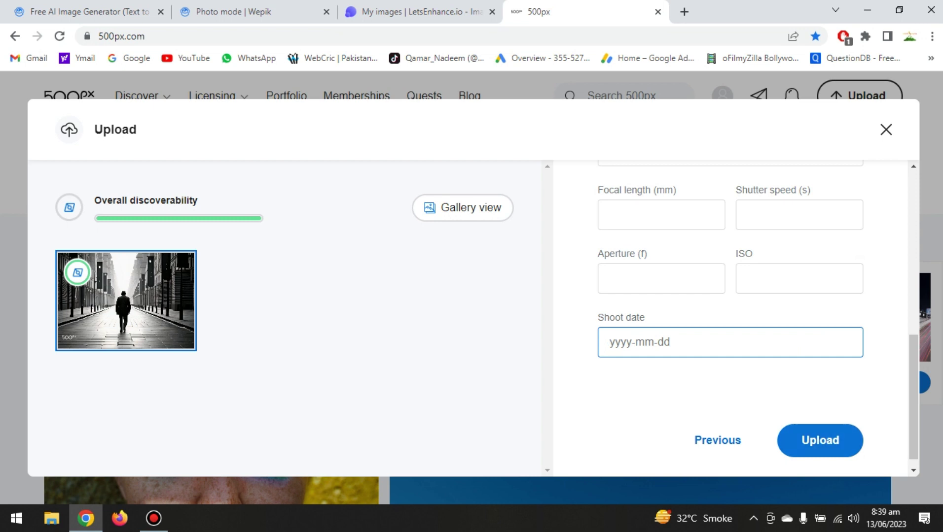
Try to upload the photo with 0613-20-23 as its shoot date, and clear the date
type("0")
type("6/")
type("1")
type("3/")
type("2")
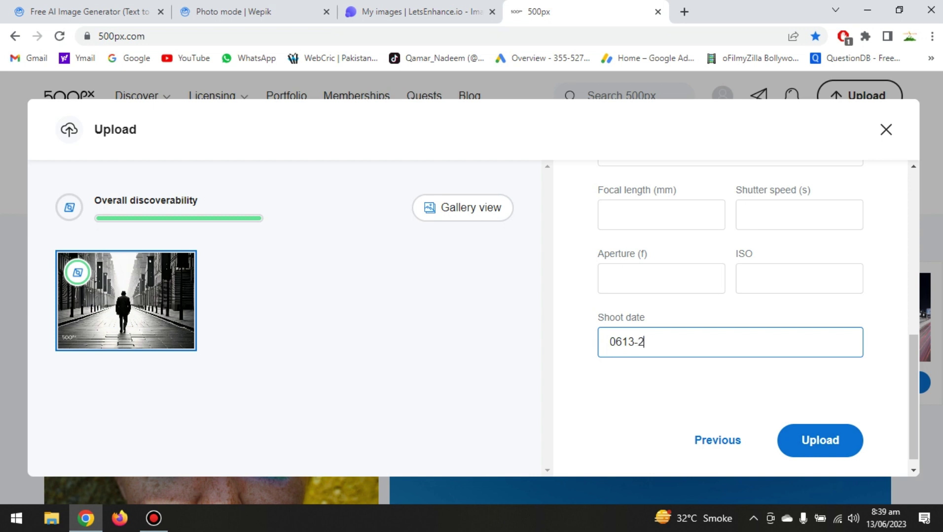
type("0-23")
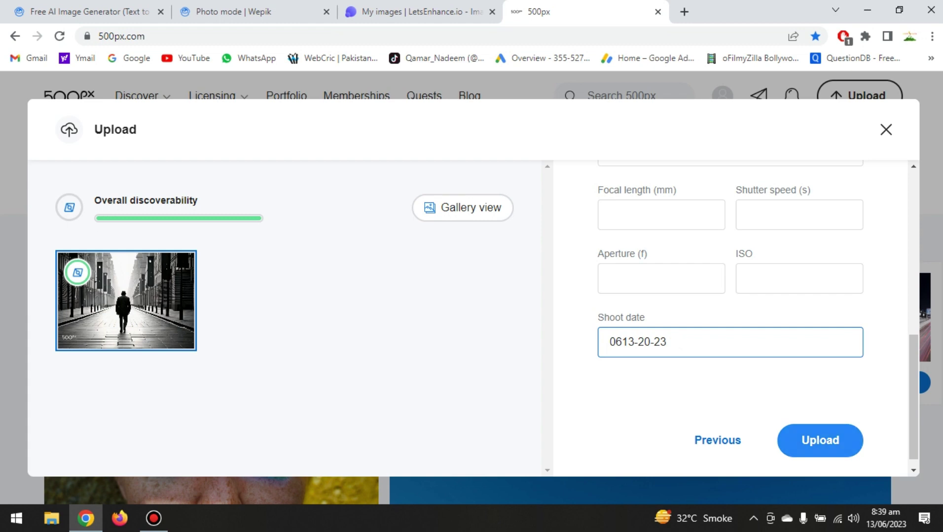
left_click(820, 441)
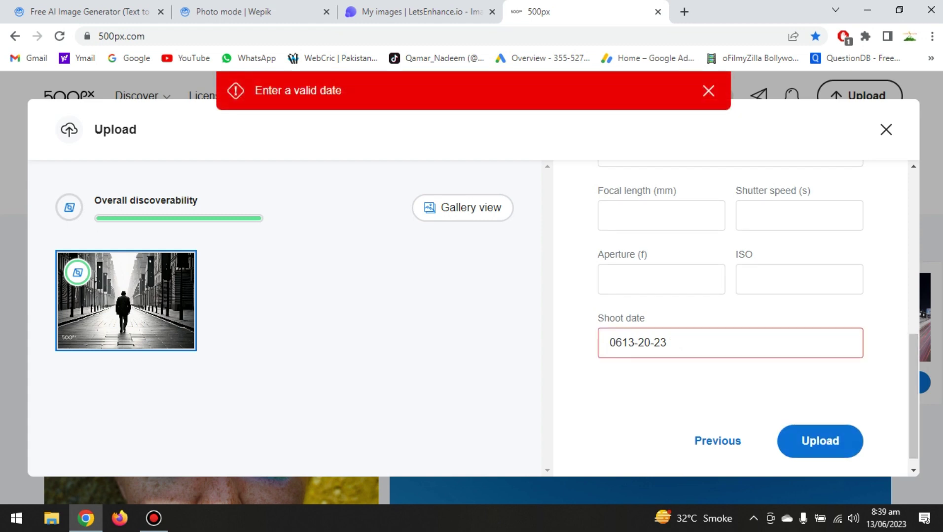
left_click_drag(681, 345, 606, 344)
key("BackSpace")
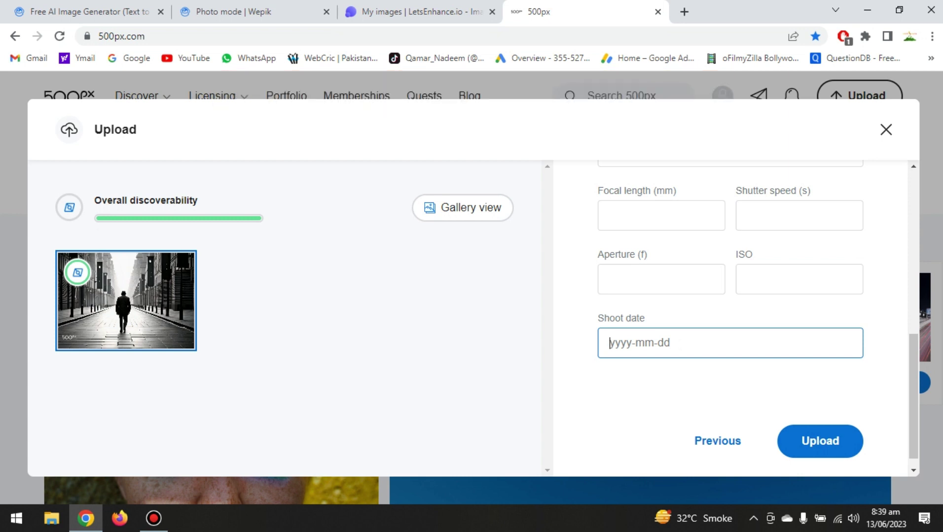
Enter 2023-05-13 as the photo's shoot date and upload the photo
type("2023")
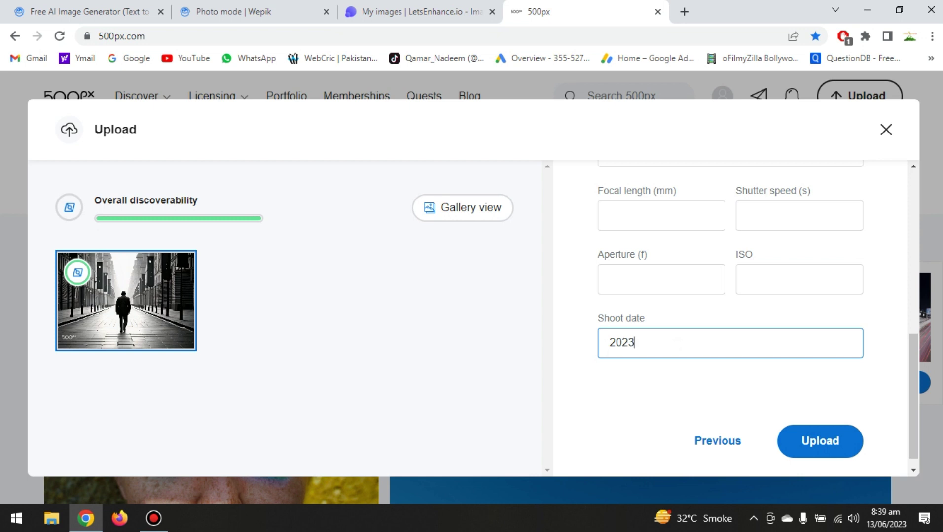
type("-05")
type("-13")
left_click(820, 441)
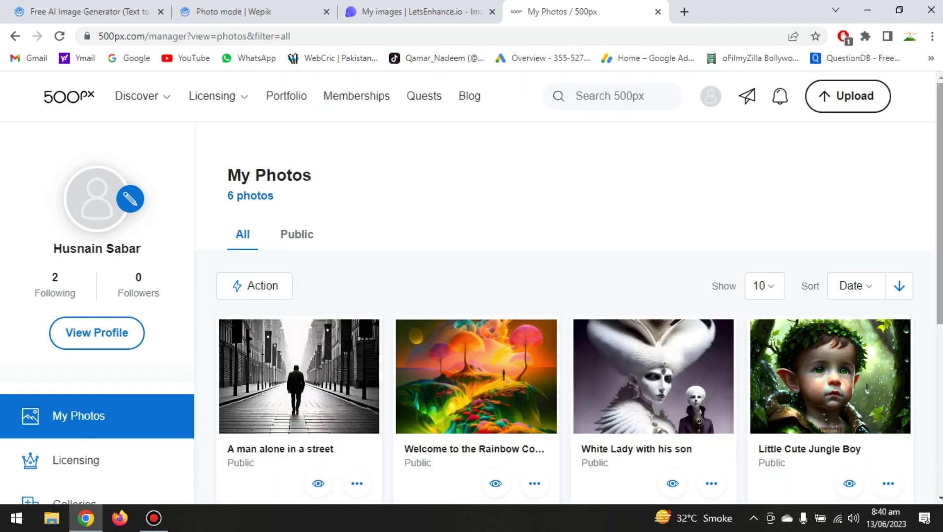
Look through the uploaded photos and view the available options for "A man alone in a street"
scroll(472, 312, "down", 2)
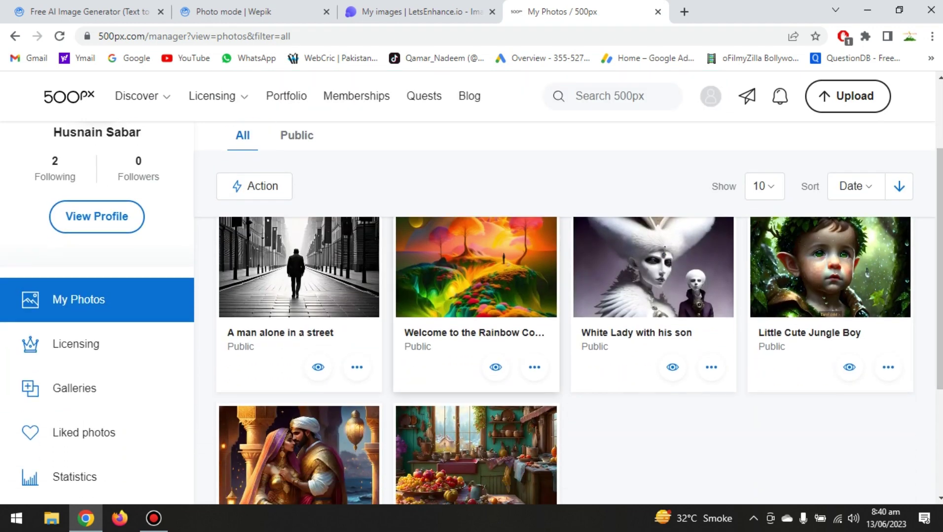
left_click(355, 366)
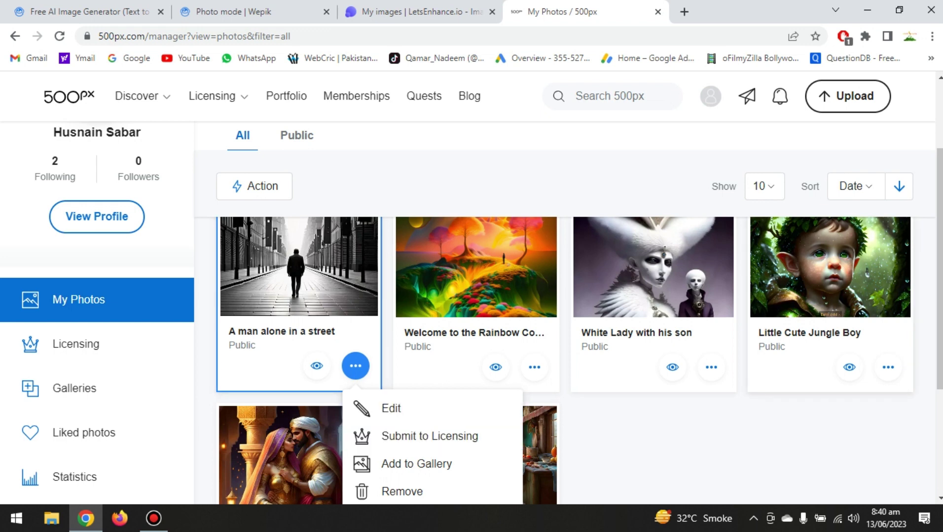
left_click_drag(939, 270, 939, 215)
scroll(471, 294, "up", 1)
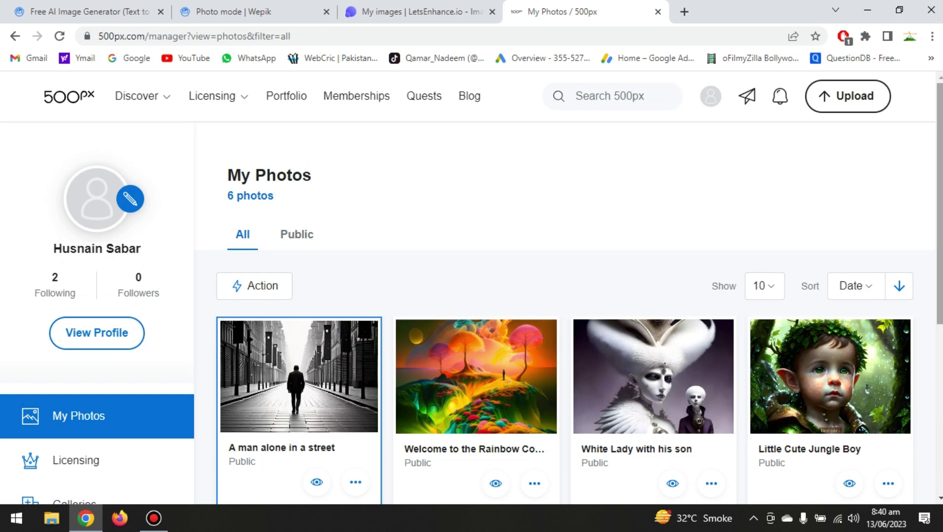
Switch to the Wepik photo editor and then to Let's Enhance to review the street photo's enhanced versions
left_click(247, 11)
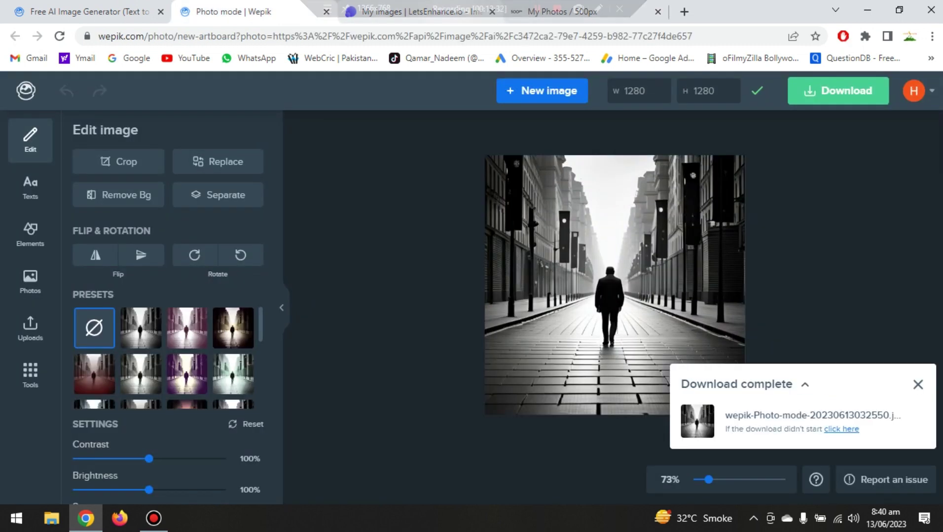
left_click(590, 8)
key("ctrl+3")
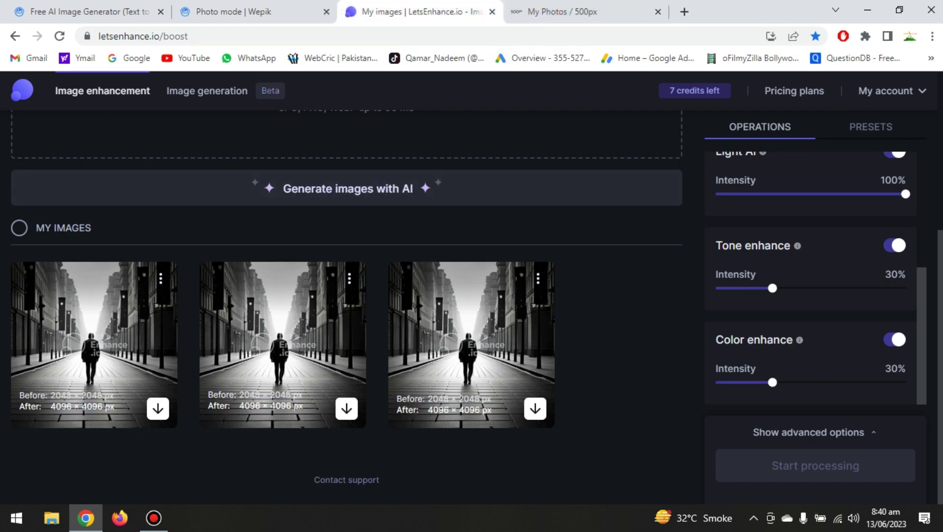
scroll(345, 305, "up", 5)
scroll(345, 305, "down", 2)
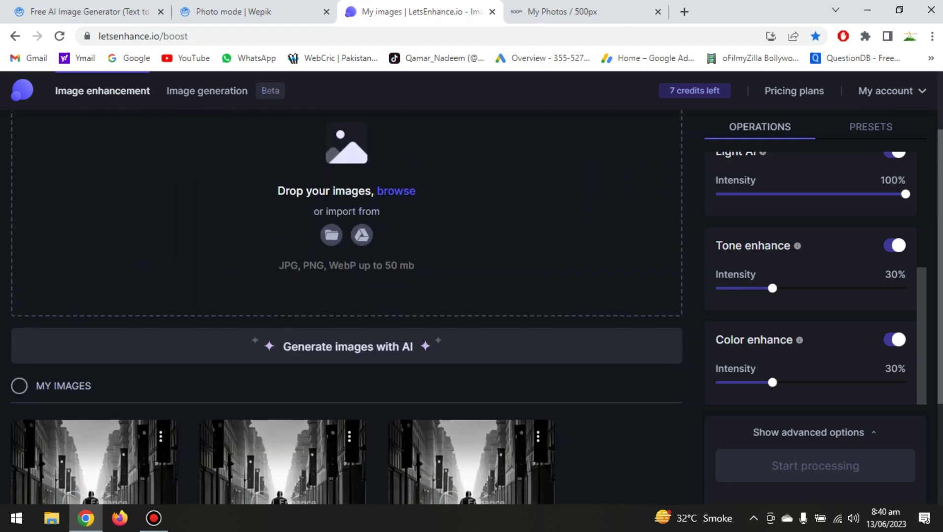
scroll(281, 335, "down", 3)
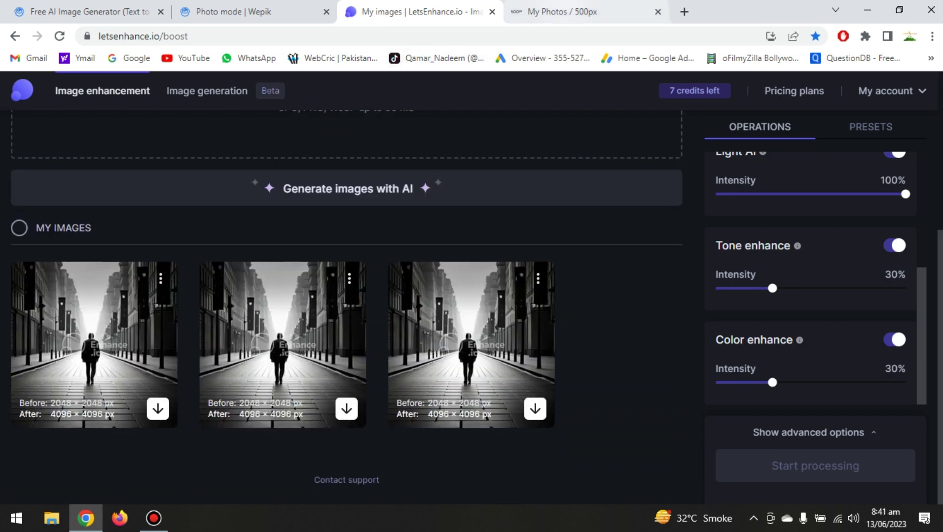
mouse_move(556, 3)
Switch back to 500px, open the licensing submission for "A man alone in a street" and read its requirements
left_click(562, 11)
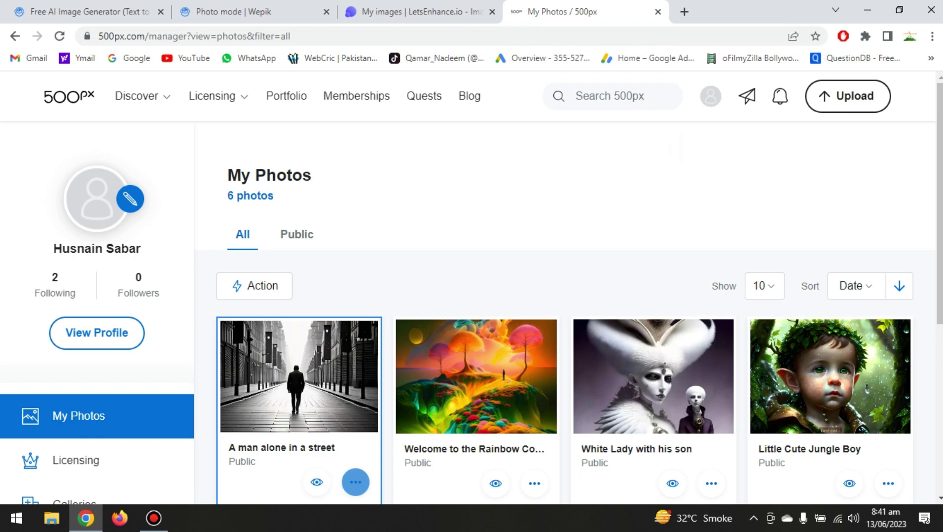
mouse_move(356, 483)
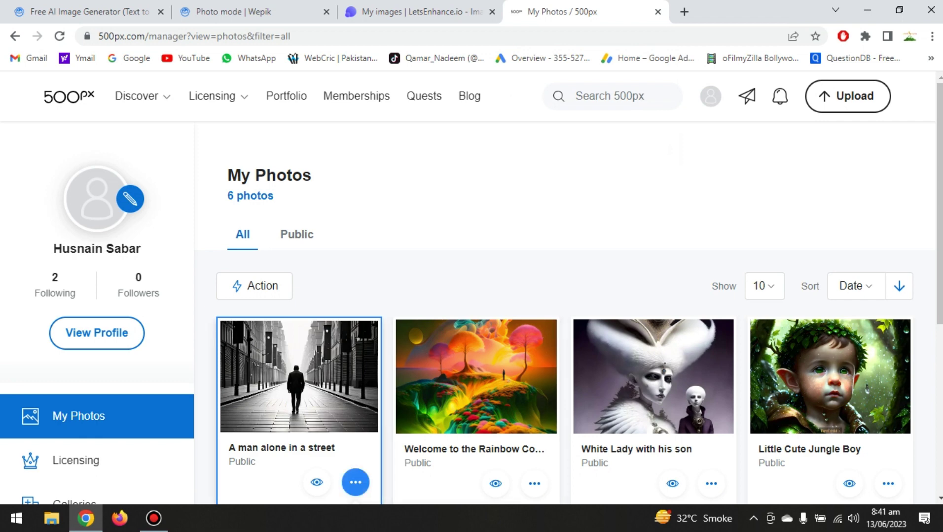
scroll(471, 316, "down", 5)
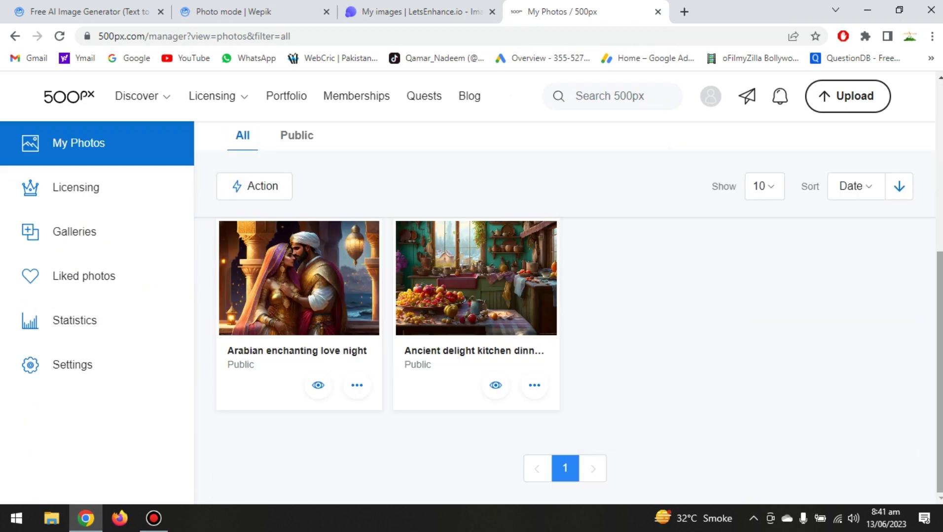
scroll(471, 316, "up", 3)
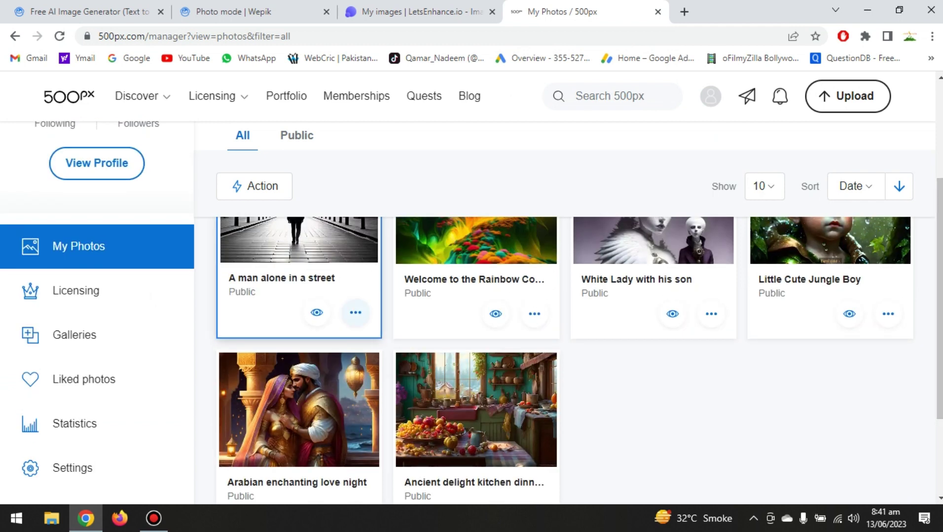
left_click(355, 312)
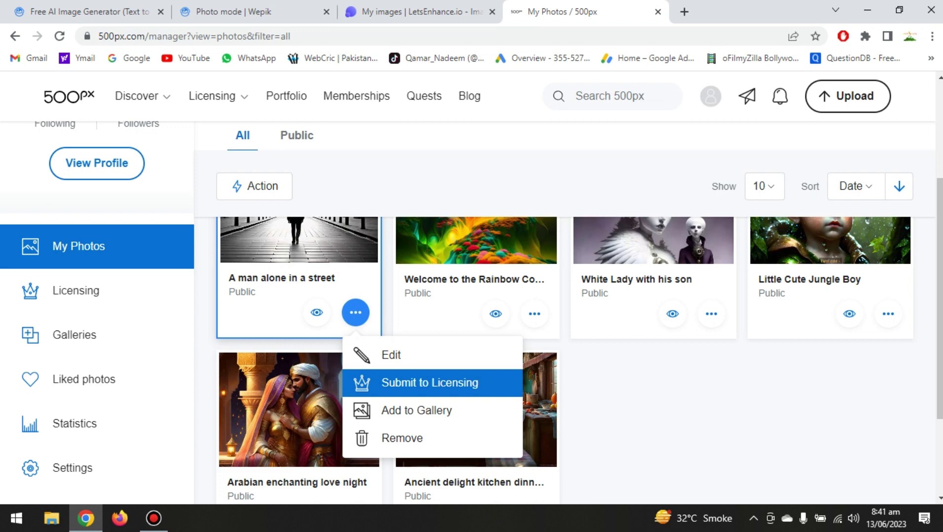
left_click(429, 384)
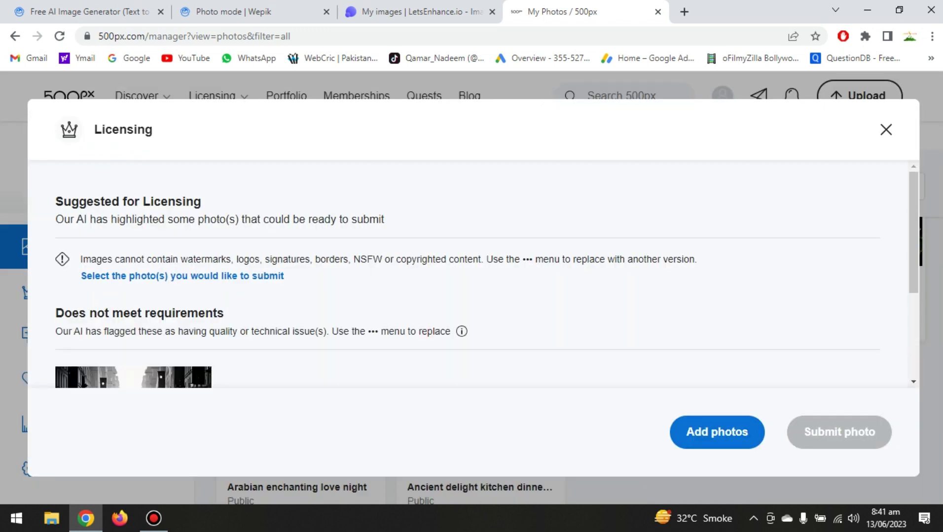
scroll(468, 276, "down", 3)
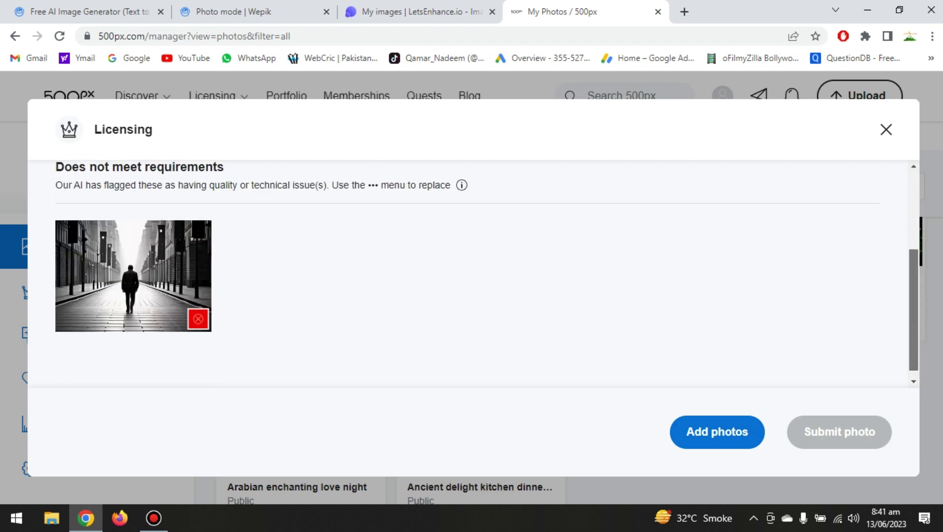
scroll(467, 274, "up", 2)
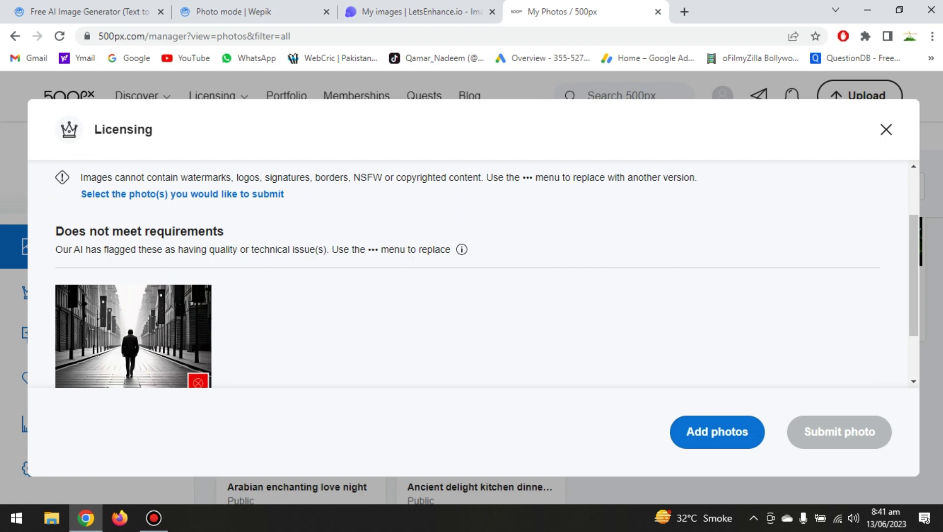
left_click(716, 432)
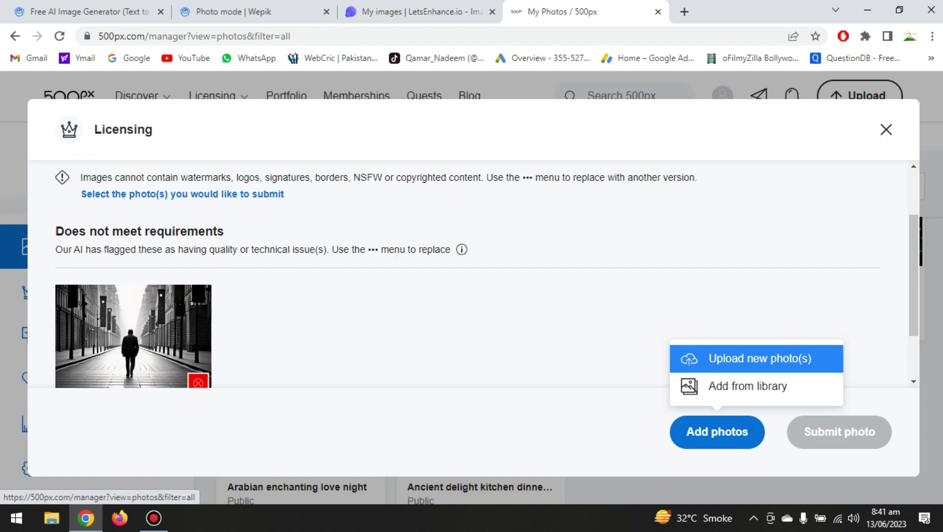
left_click(759, 359)
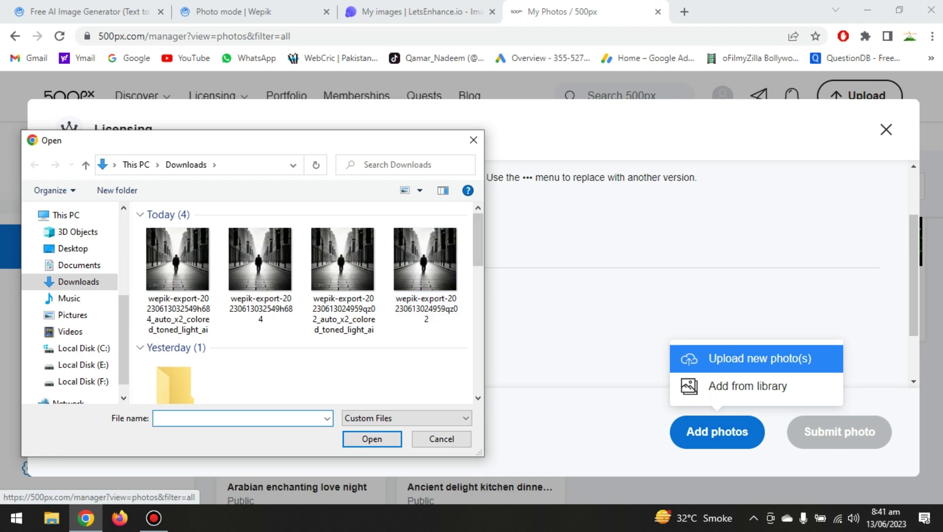
scroll(303, 303, "down", 3)
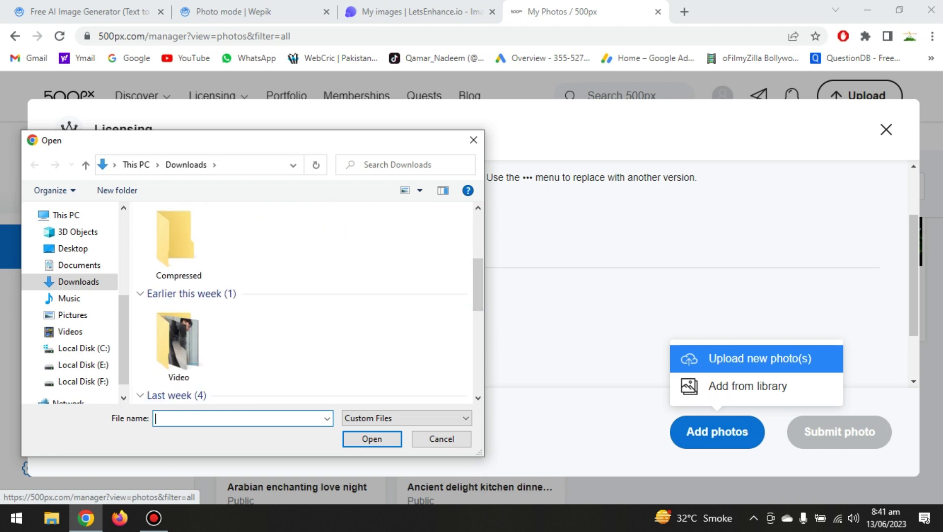
left_click(473, 141)
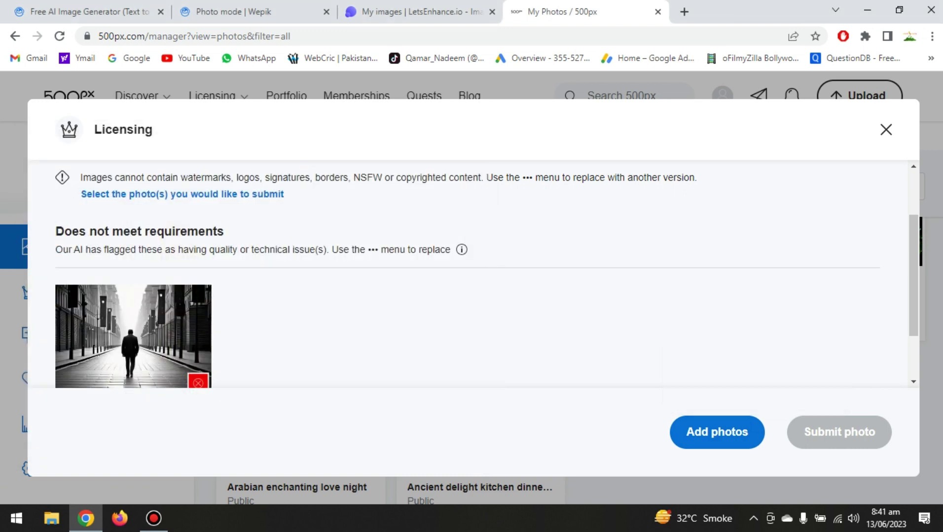
left_click(885, 130)
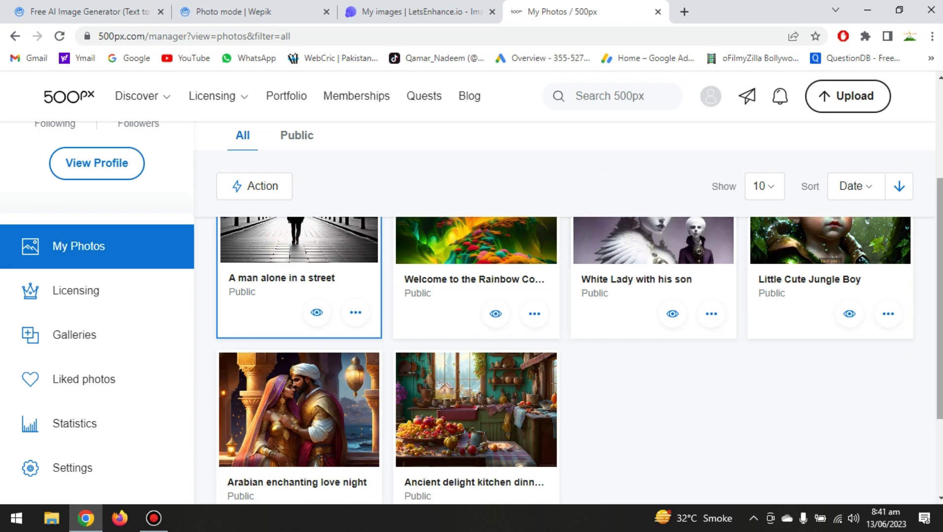
Revisit the photo in the Wepik editor and its enhanced versions in Let's Enhance, and return to 500px
left_click_drag(939, 286, 939, 184)
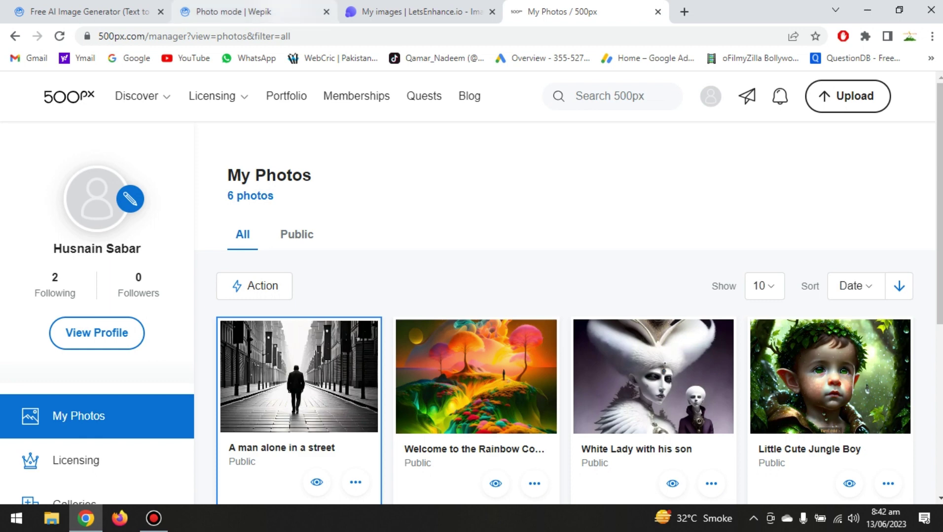
left_click(232, 11)
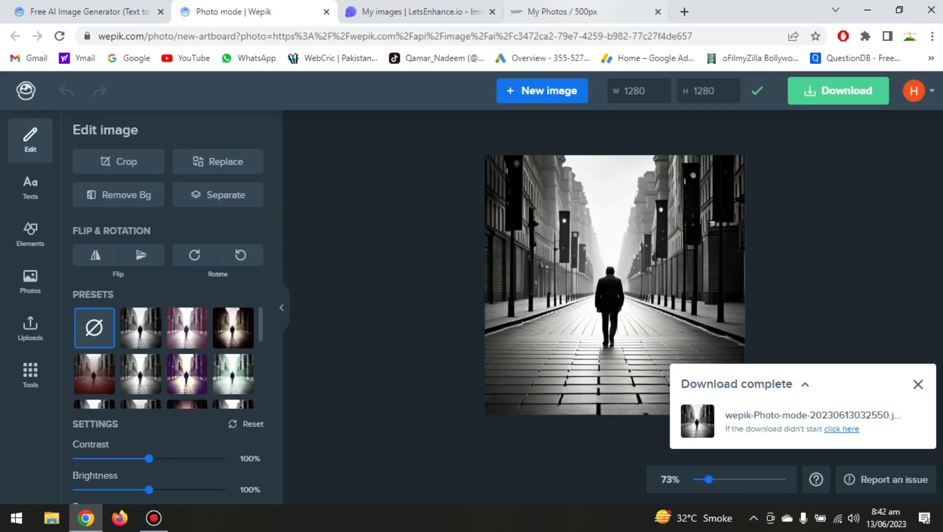
left_click(420, 11)
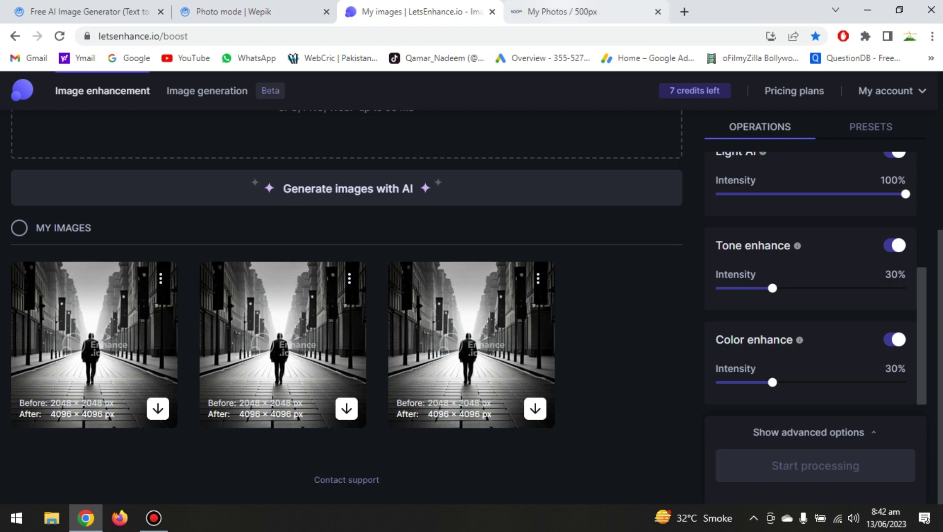
left_click(562, 11)
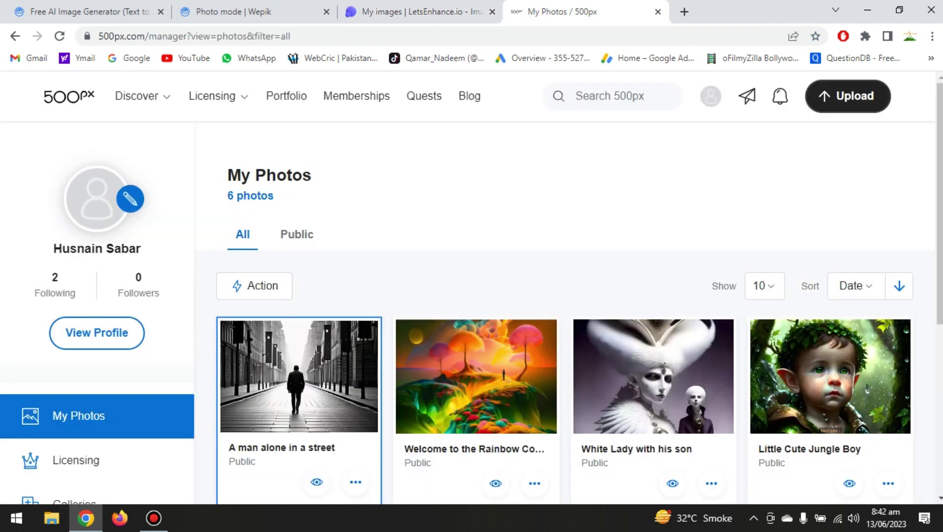
Look through the My Photos library once more and go to the 500px home page
left_click(847, 96)
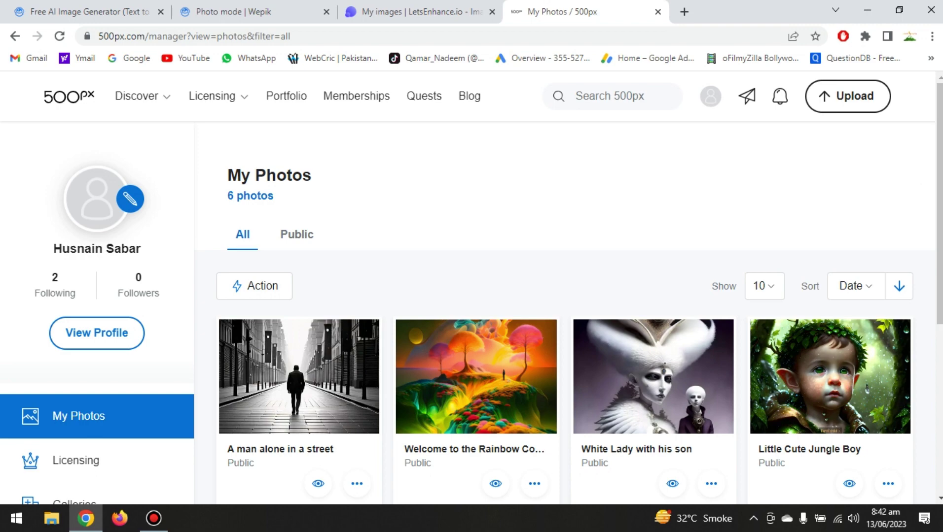
scroll(565, 316, "down", 5)
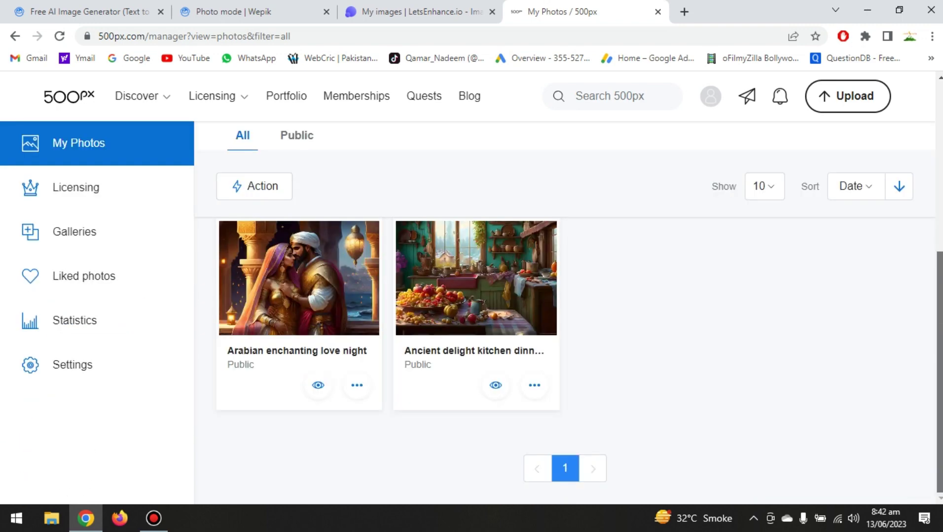
scroll(564, 316, "up", 5)
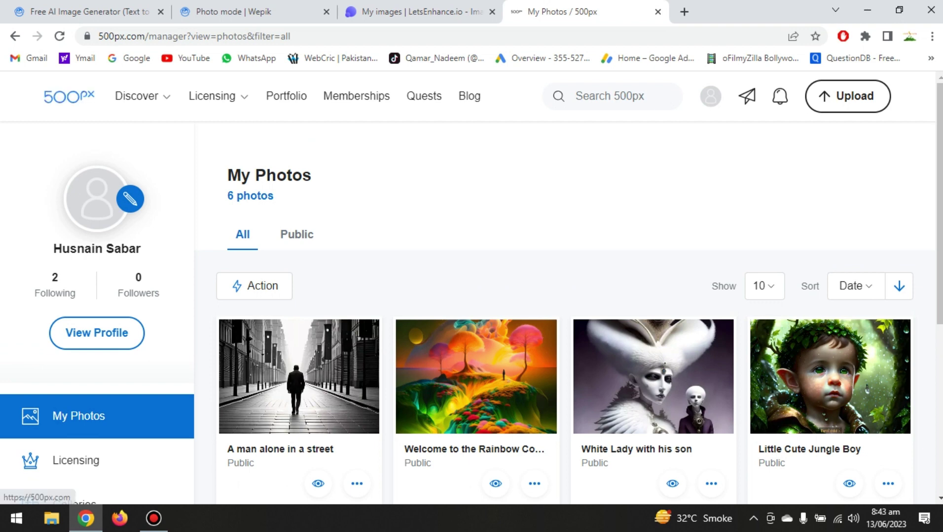
left_click(69, 97)
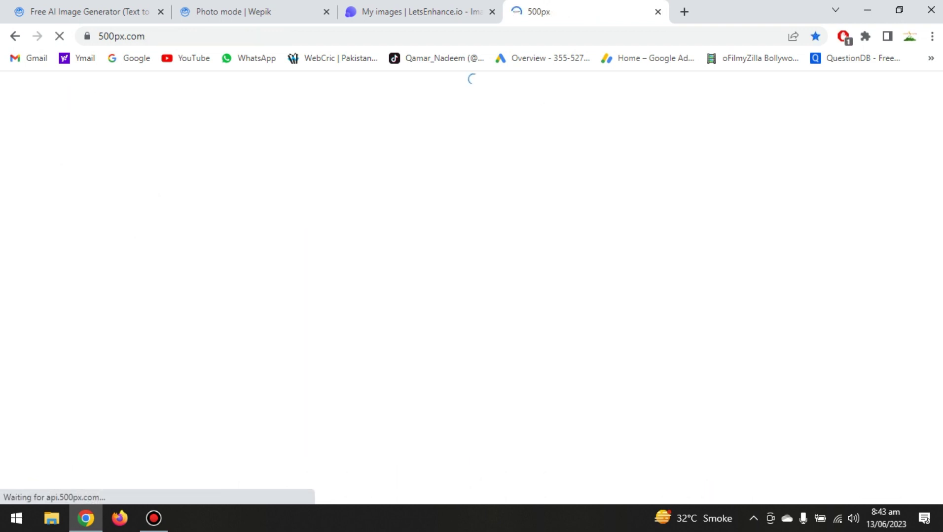